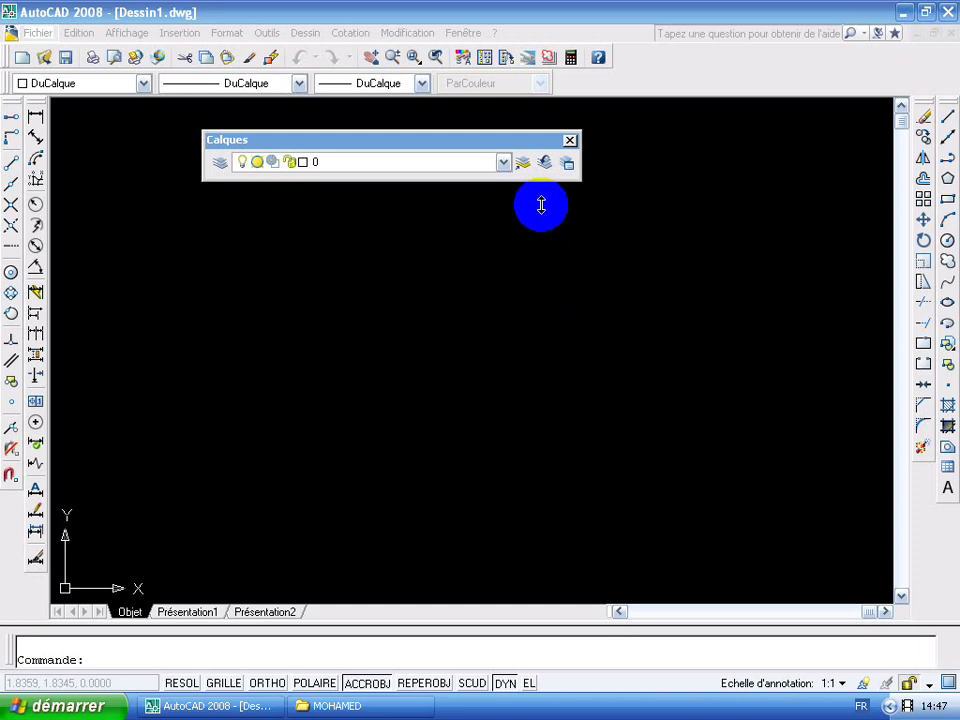
Hide the Calques layer toolbar, restore it from the toolbar list and reposition it.
left_click(569, 140)
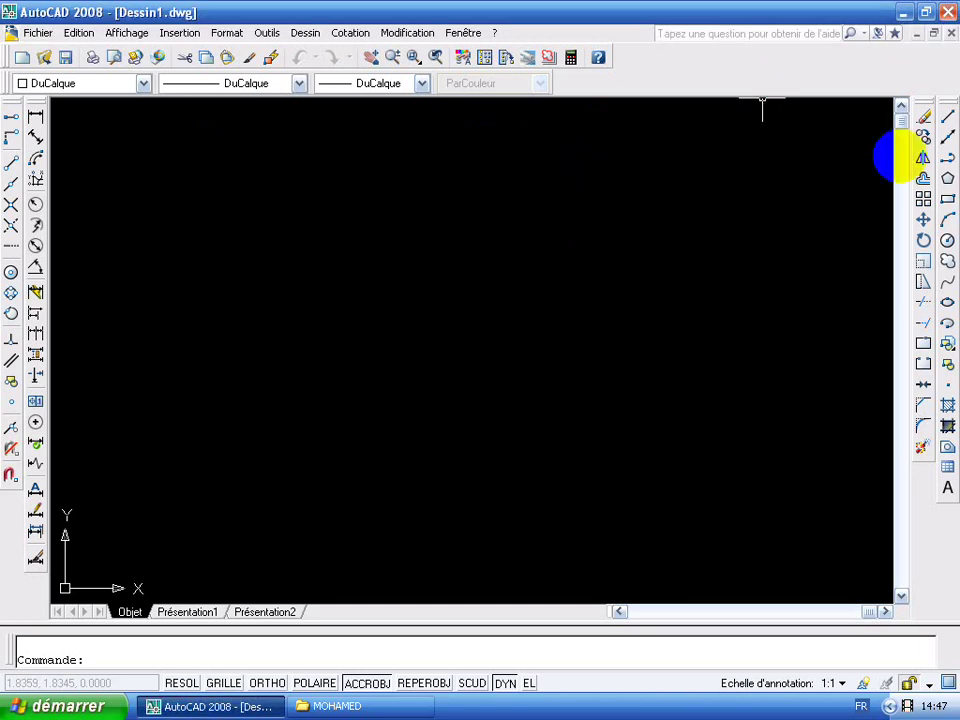
right_click(919, 178)
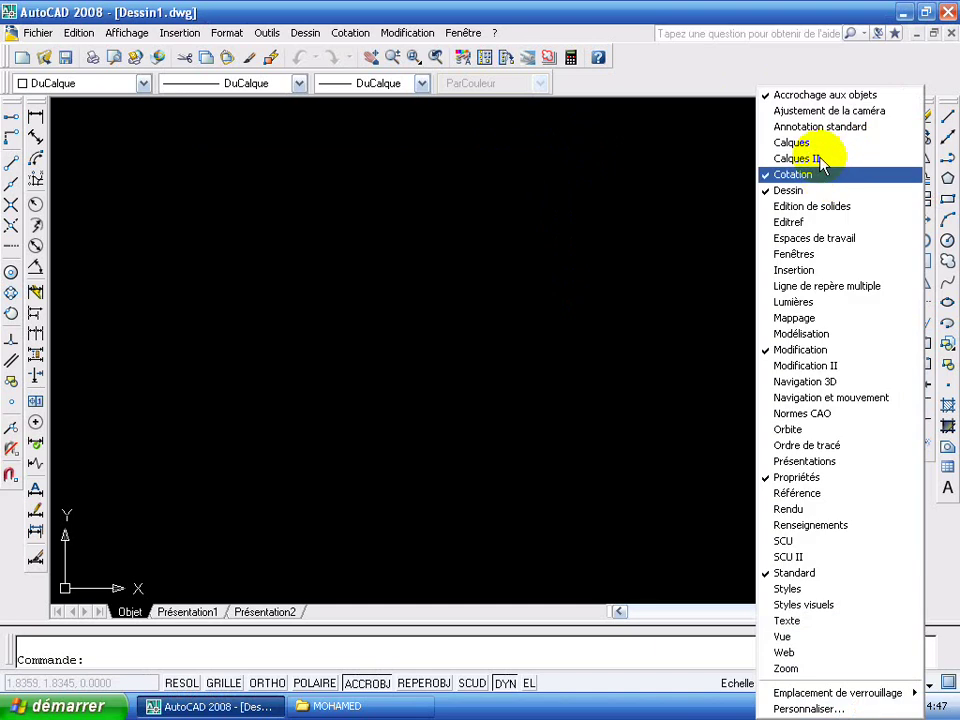
left_click(813, 142)
mouse_move(553, 139)
left_mouse_down()
mouse_move(655, 87)
mouse_move(300, 122)
mouse_move(152, 99)
left_mouse_up()
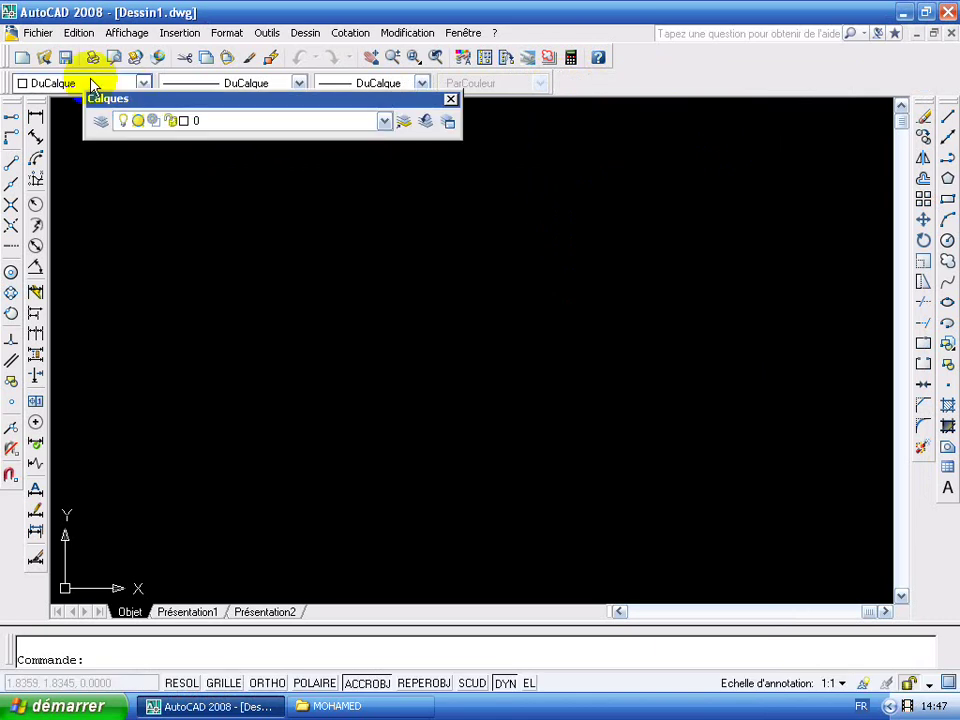
Float the object properties toolbar, keep linetype DuCalque, and dock it on its own row.
mouse_move(10, 88)
left_mouse_down()
mouse_move(238, 231)
mouse_move(371, 285)
mouse_move(133, 257)
left_mouse_up()
left_click(229, 281)
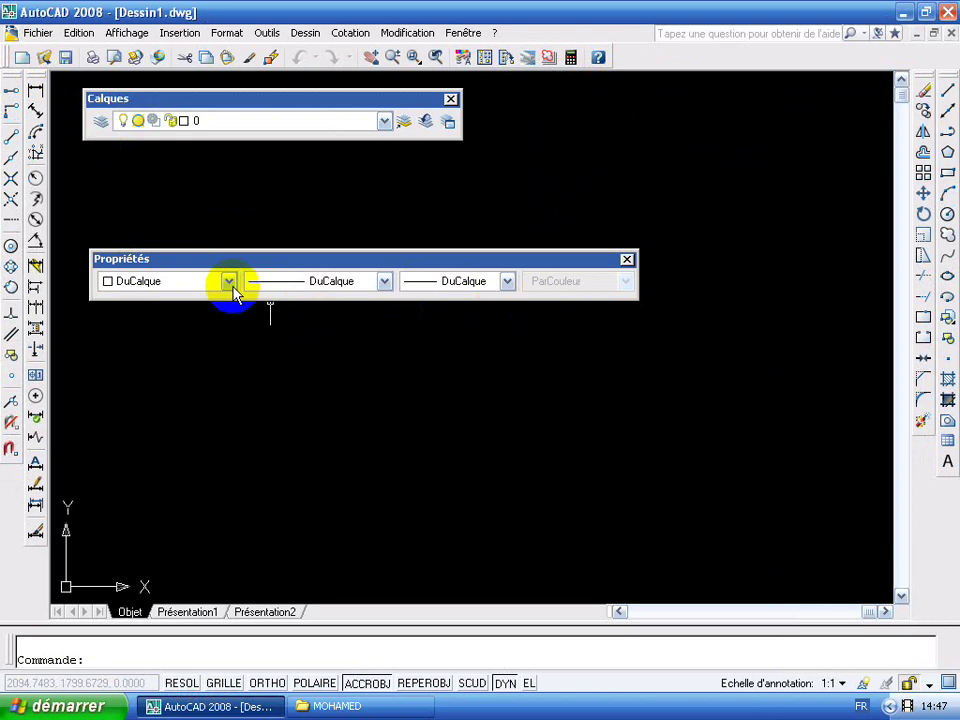
left_click(385, 282)
left_click(385, 282)
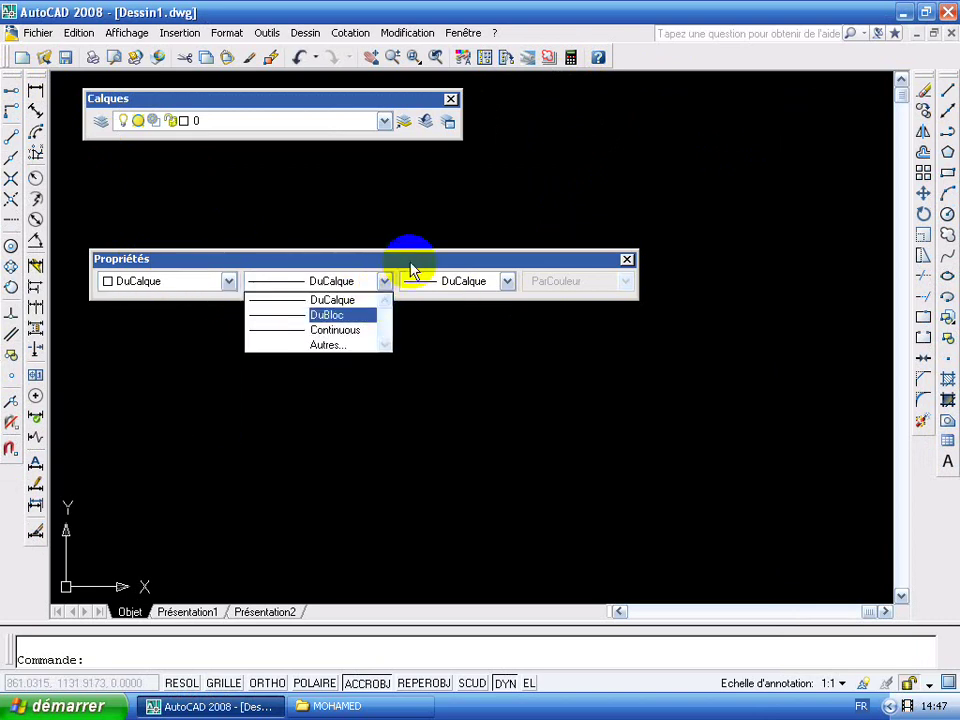
left_click(410, 262)
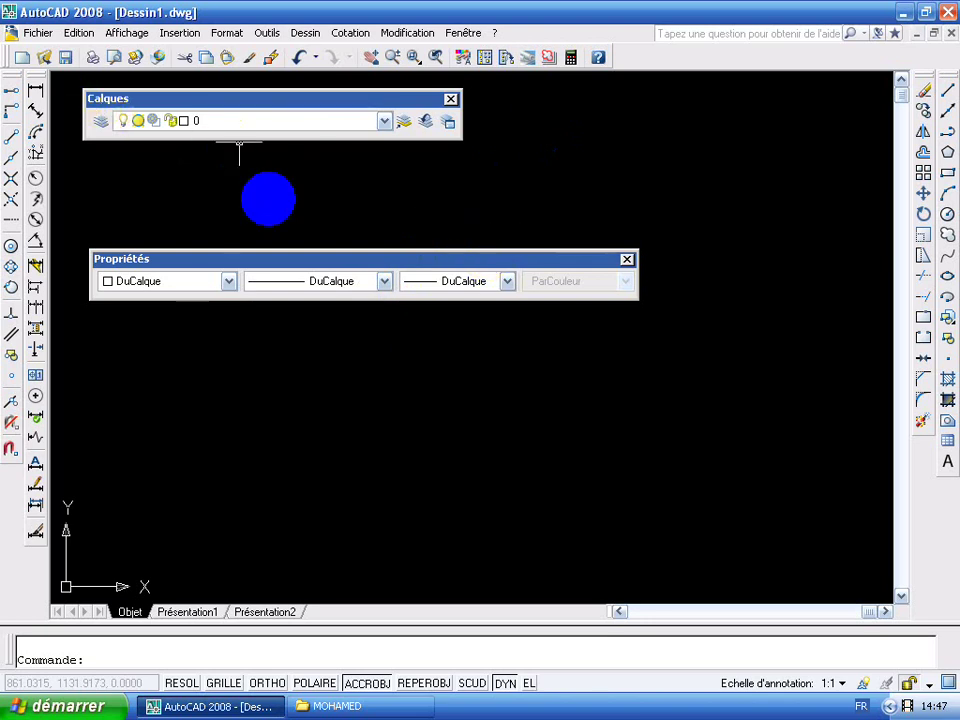
left_click_drag(330, 260, 540, 58)
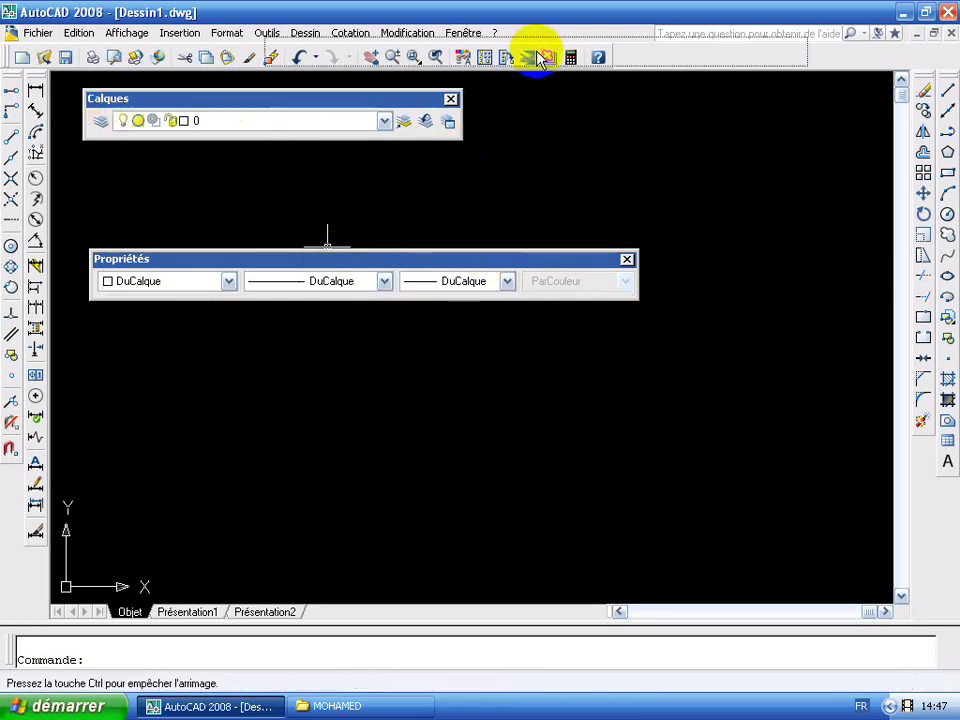
left_click_drag(400, 99, 494, 105)
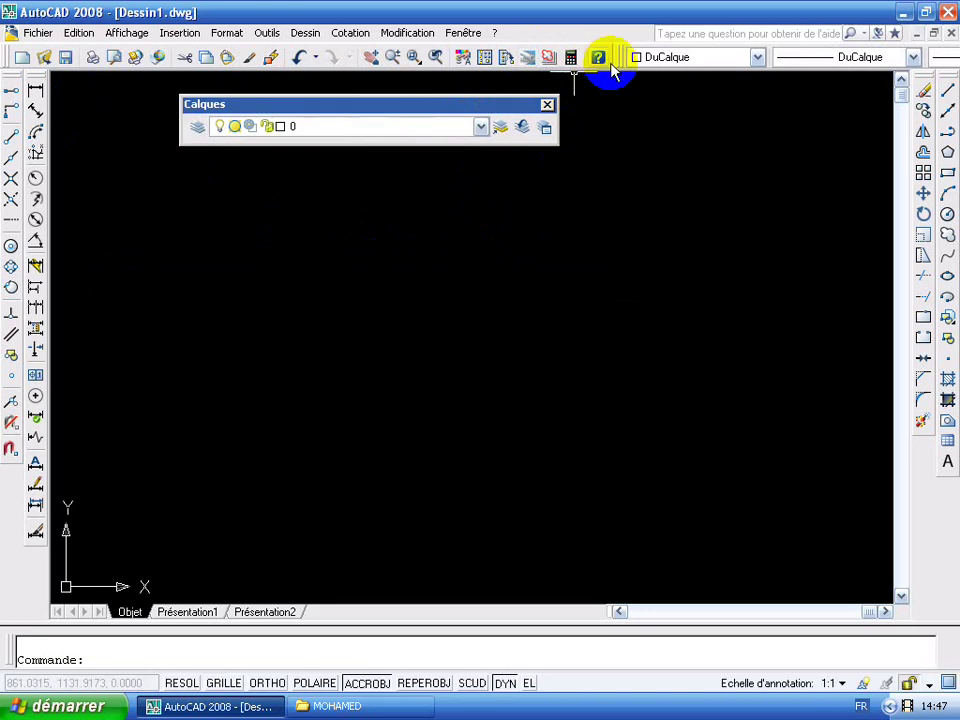
mouse_move(613, 72)
left_mouse_down()
mouse_move(333, 133)
mouse_move(349, 154)
left_mouse_up()
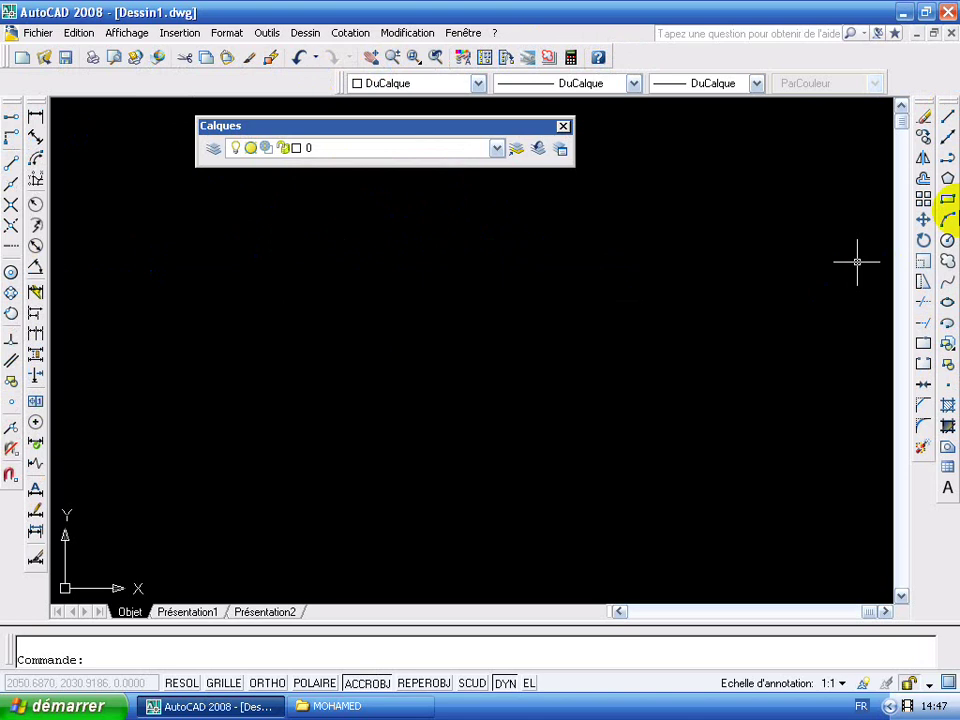
Draw a rectangle on the left and a circle to its right.
left_click(947, 198)
left_click(149, 264)
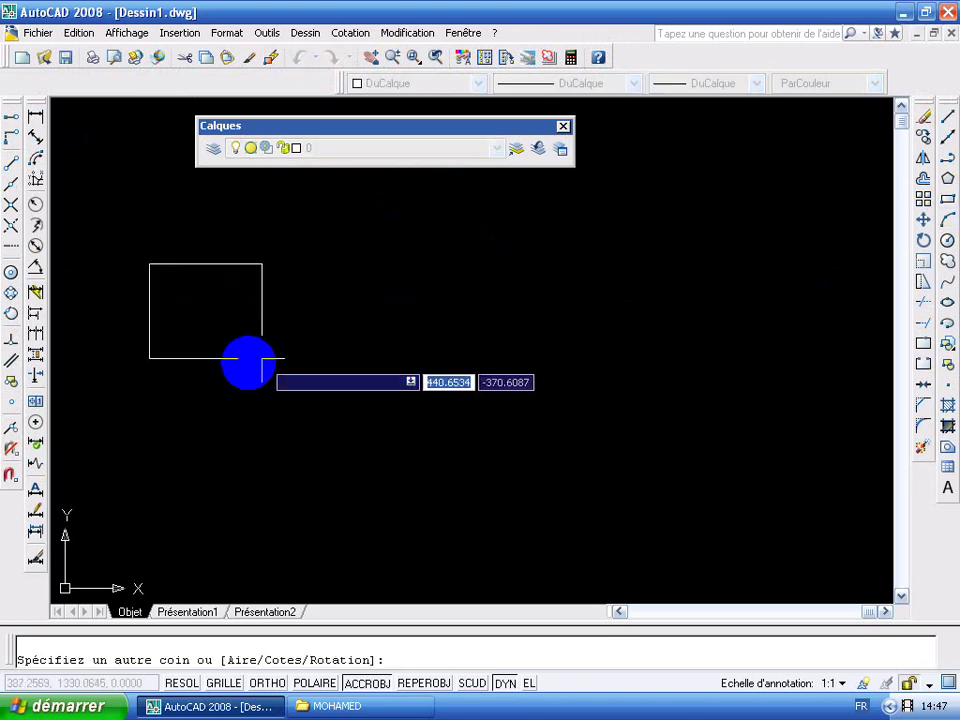
left_click(279, 380)
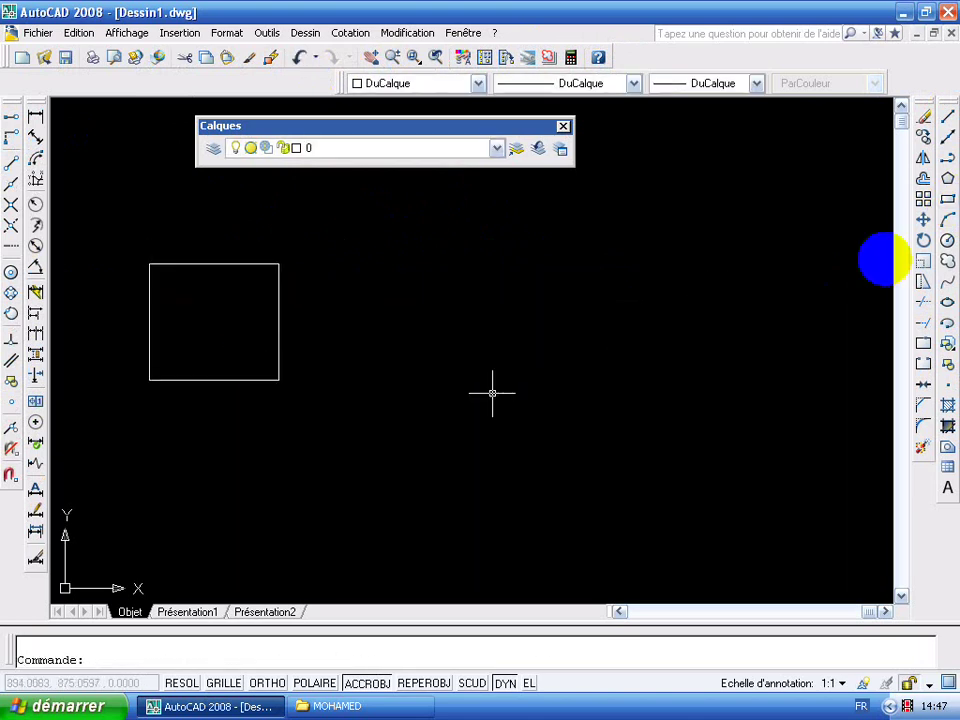
left_click(948, 240)
left_click(411, 327)
left_click(443, 382)
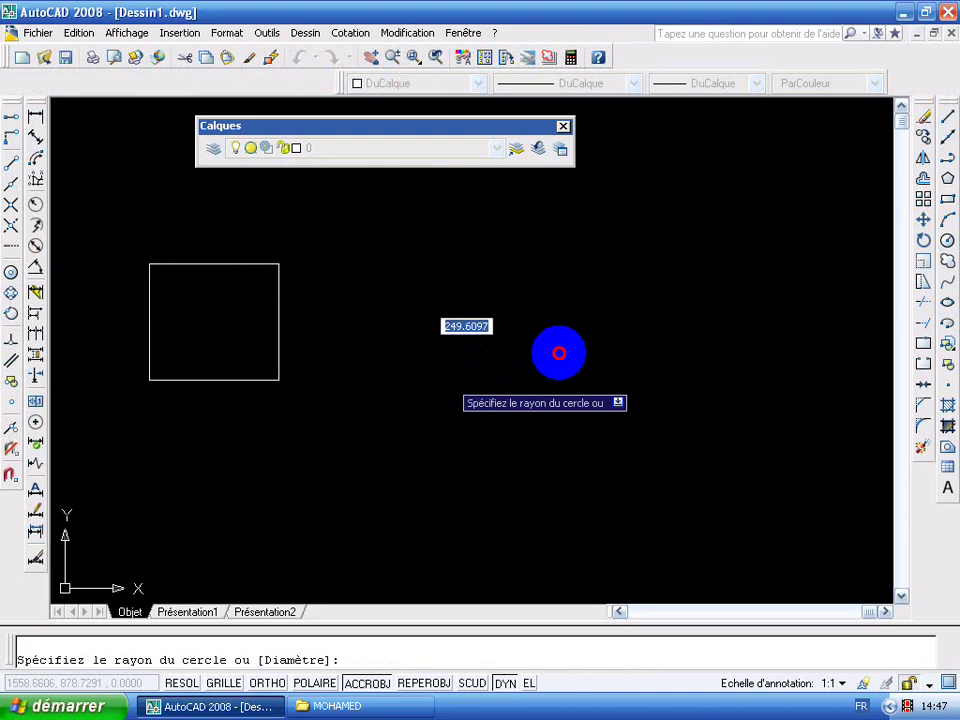
Draw a horizontal line to the right of the circle.
left_click(947, 118)
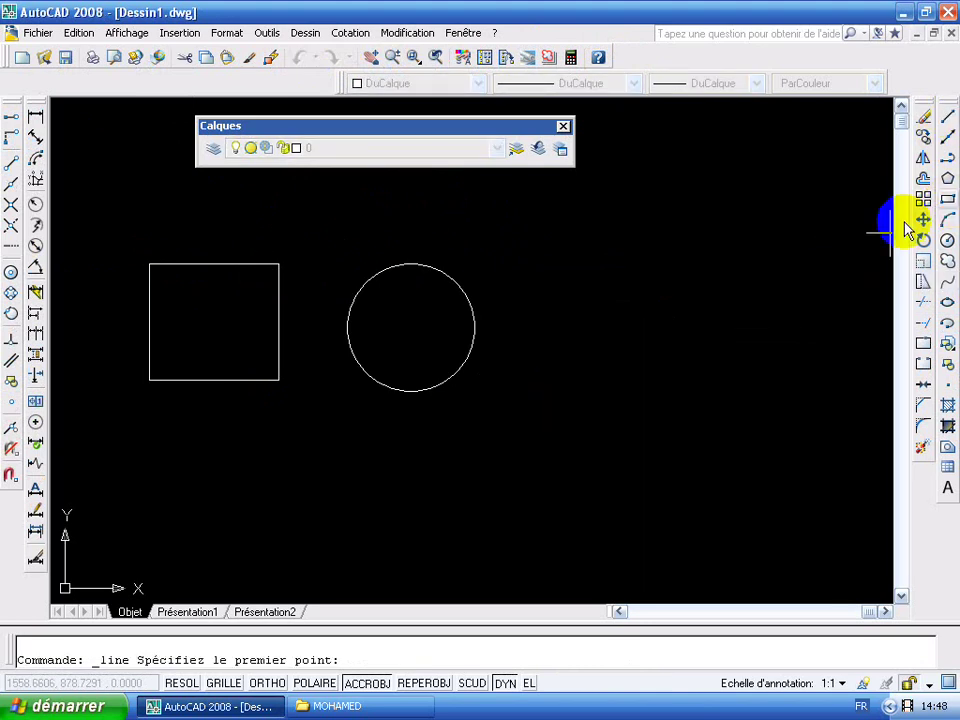
left_click(562, 331)
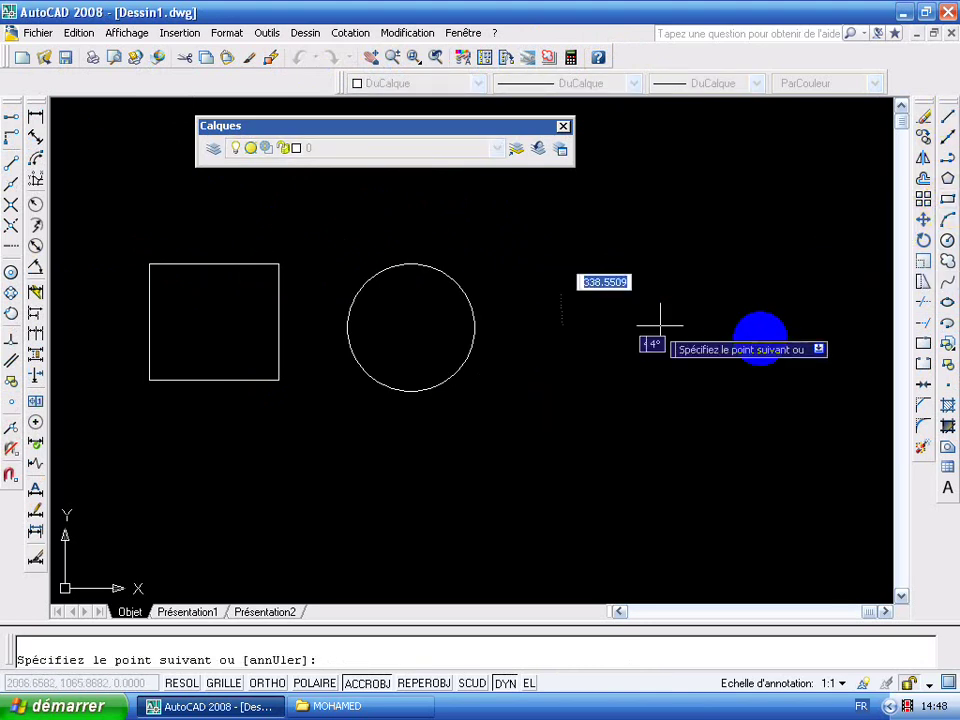
left_click(799, 334)
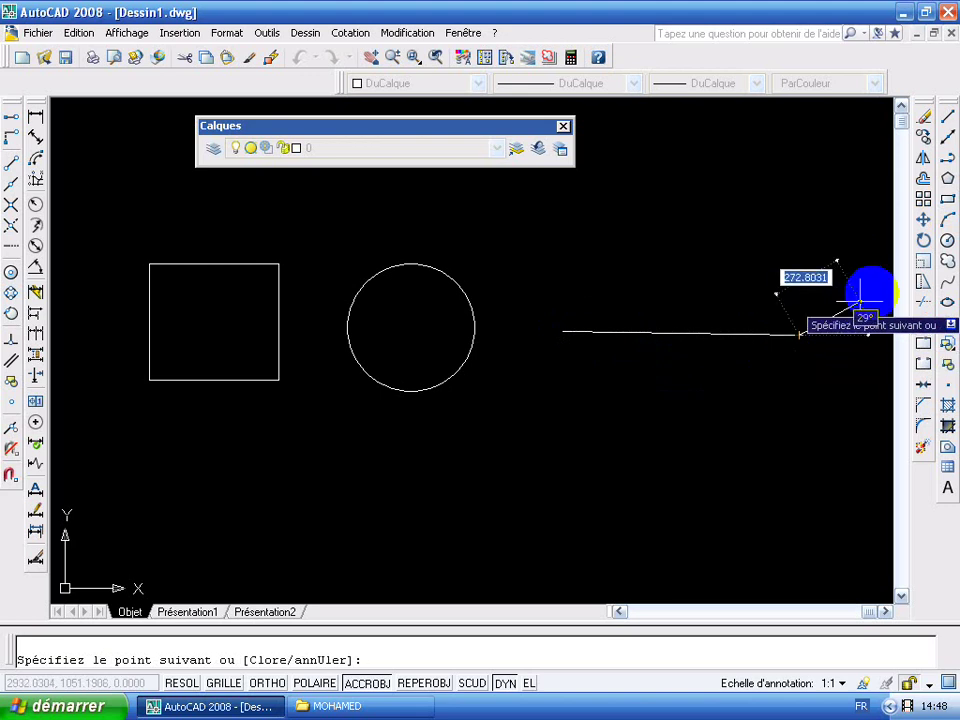
right_click(880, 265)
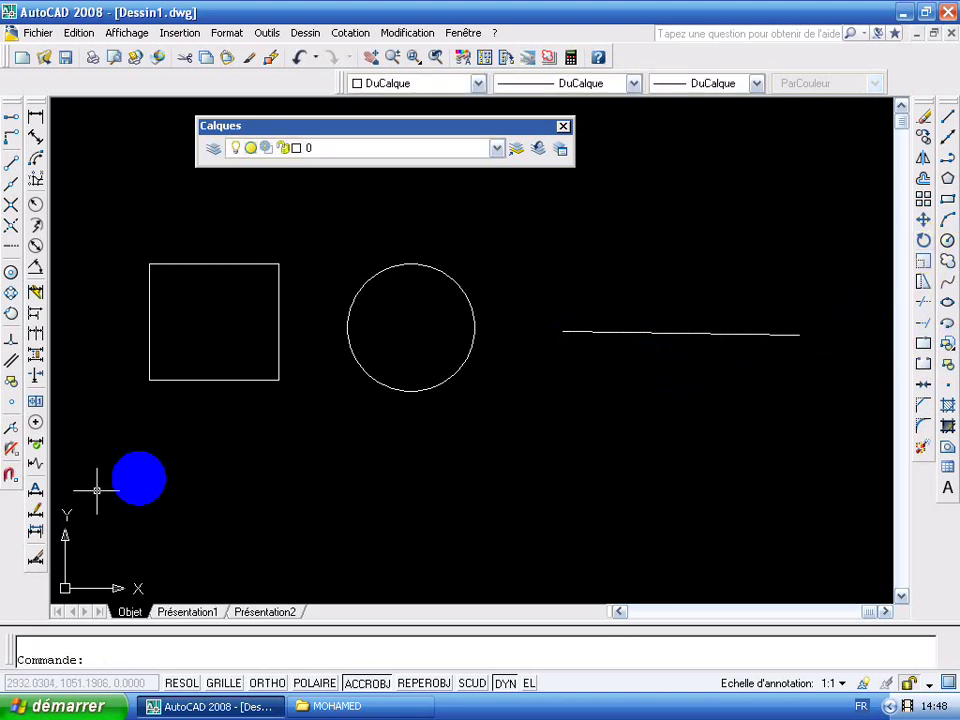
Write multiline text TEST below the shapes in Verdana at height 20.
left_click(947, 488)
left_click(161, 437)
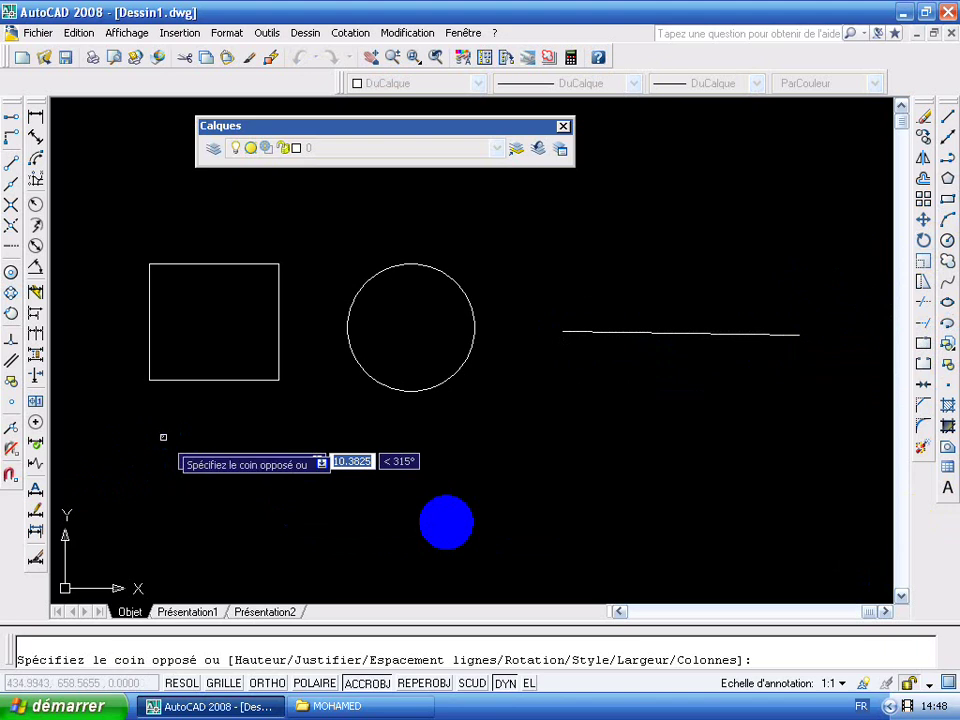
left_click(645, 524)
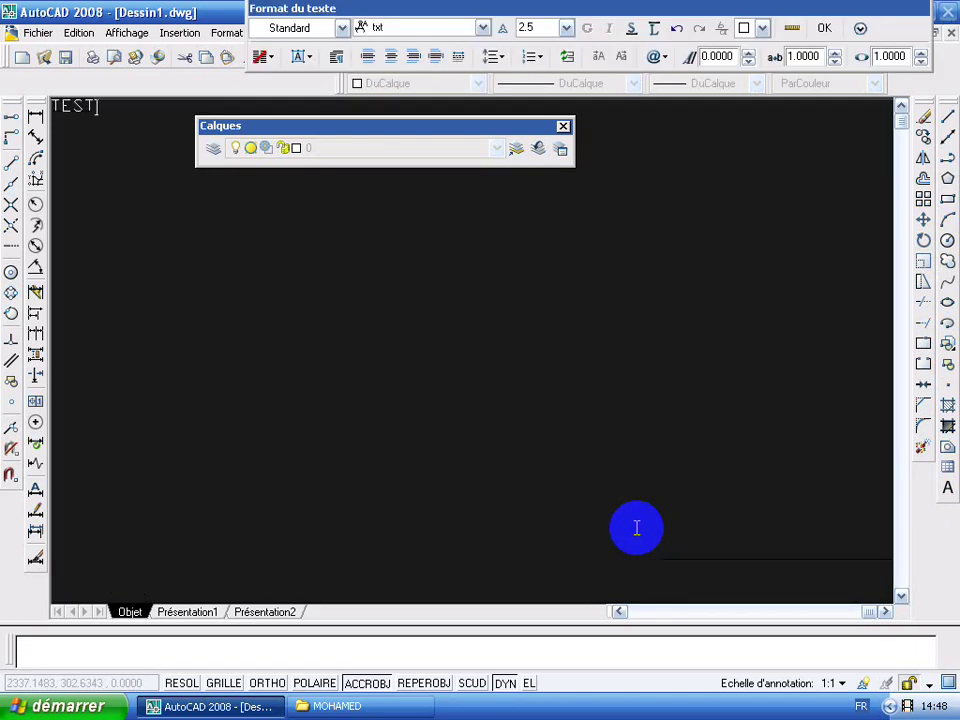
left_click_drag(50, 104, 129, 114)
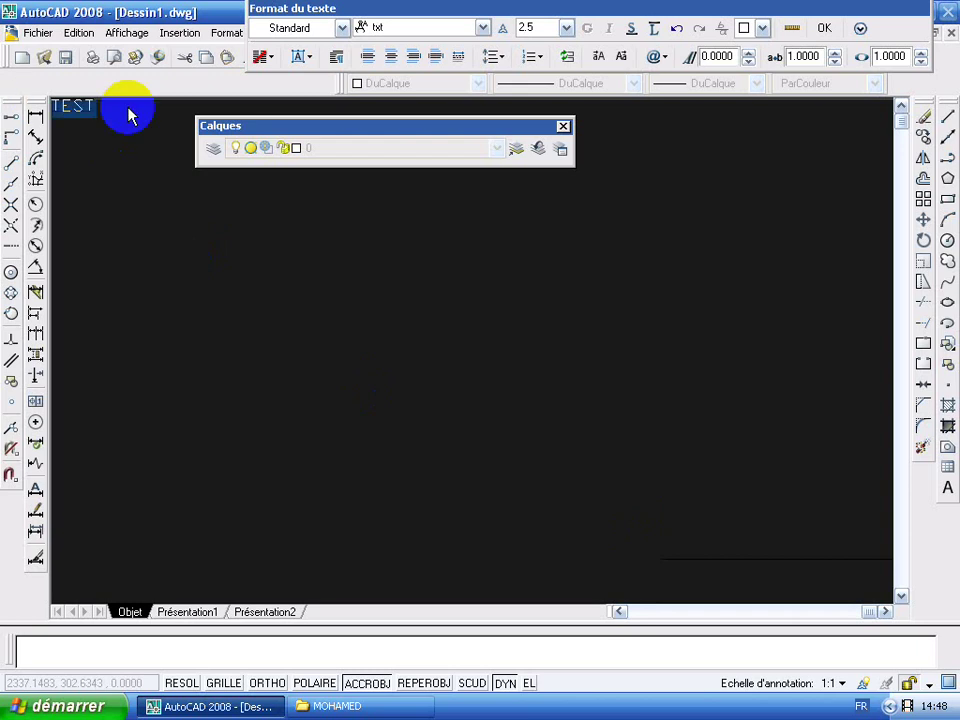
left_click(566, 29)
left_click(557, 53)
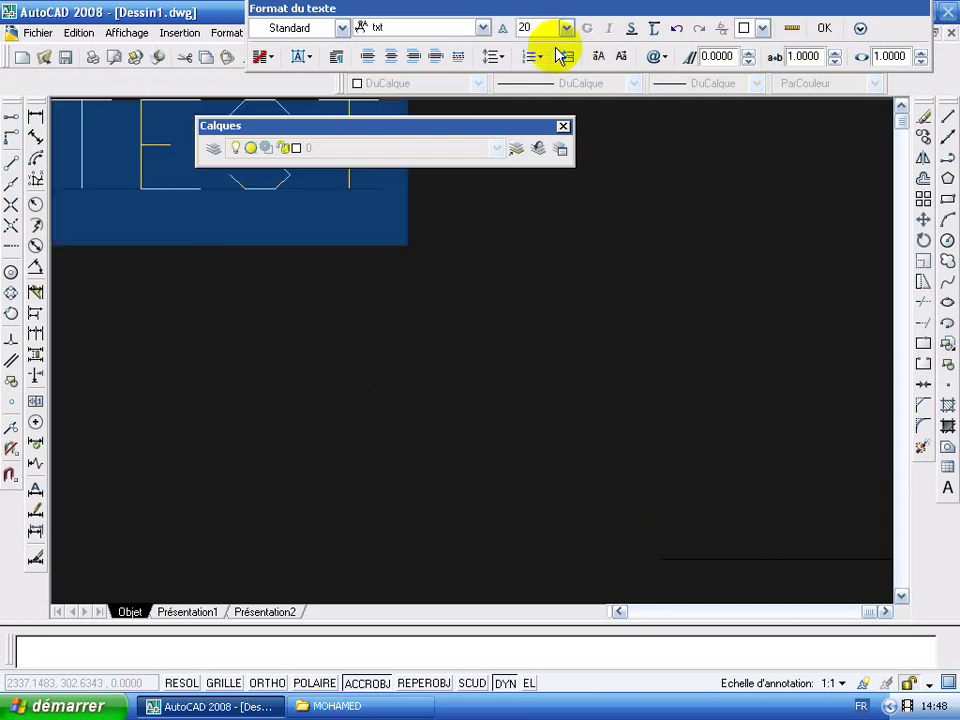
left_click(446, 27)
left_click(428, 71)
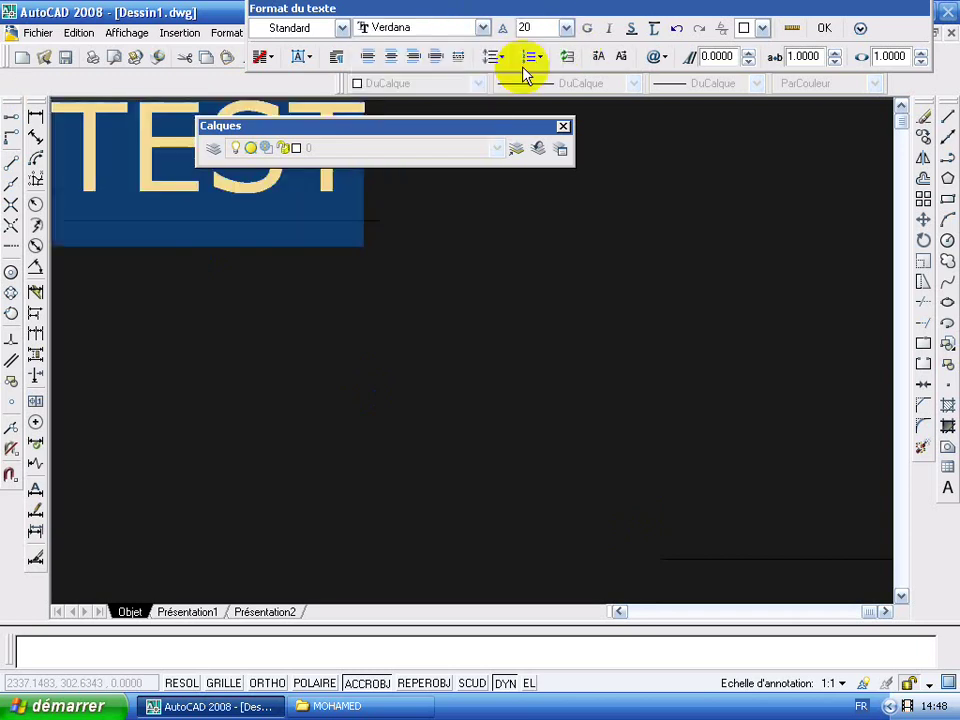
left_click(817, 33)
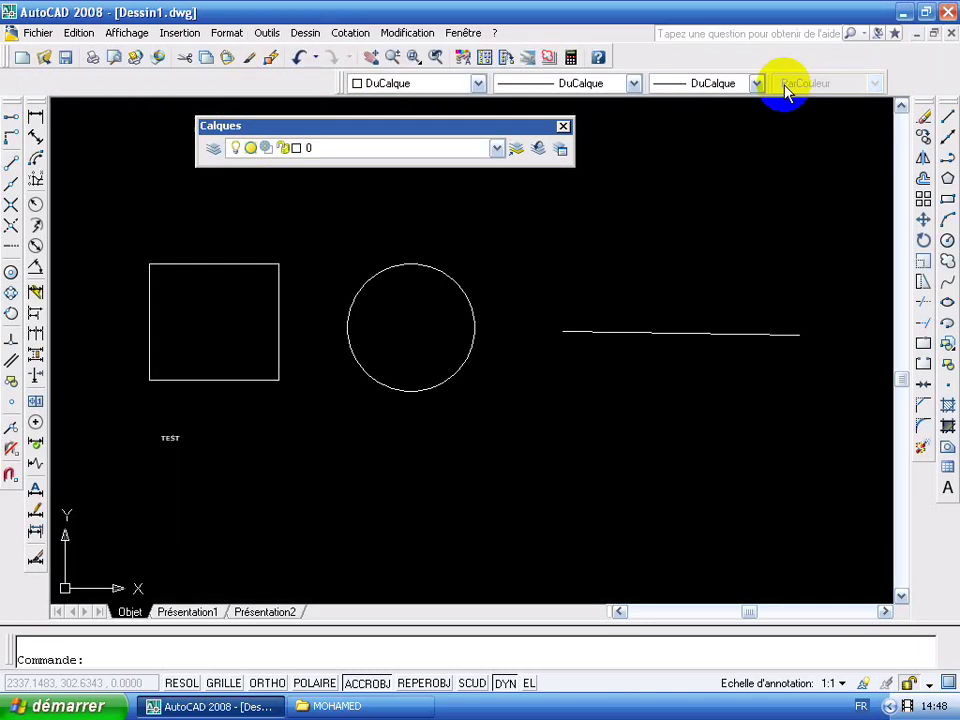
Re-edit TEST to height 50 and centre it in its text box.
left_click(172, 438)
double_click(186, 440)
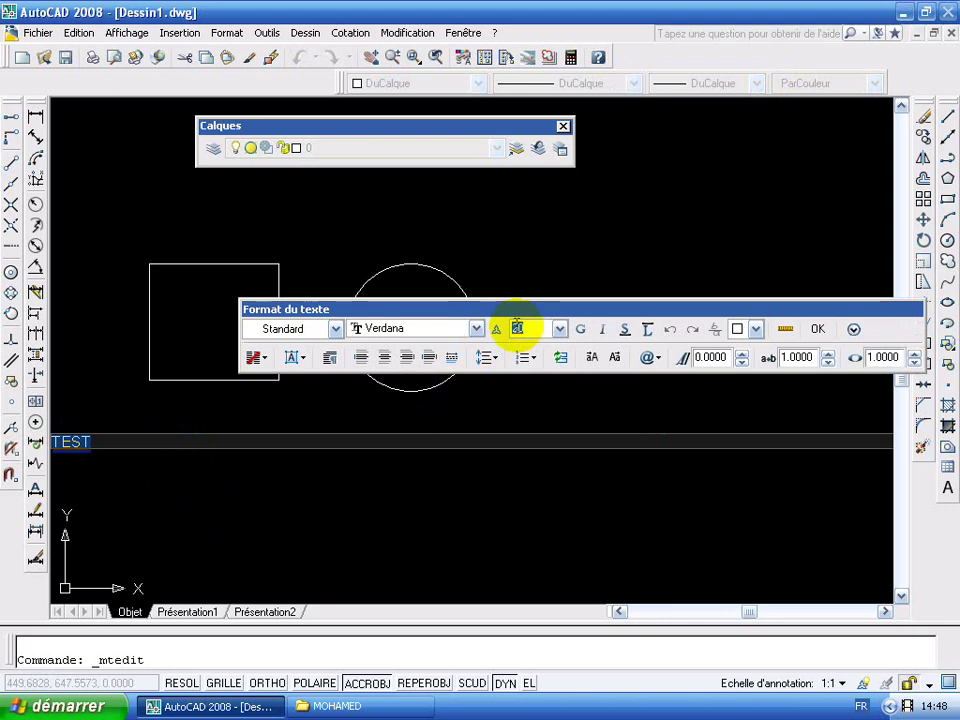
type("50")
key("Return")
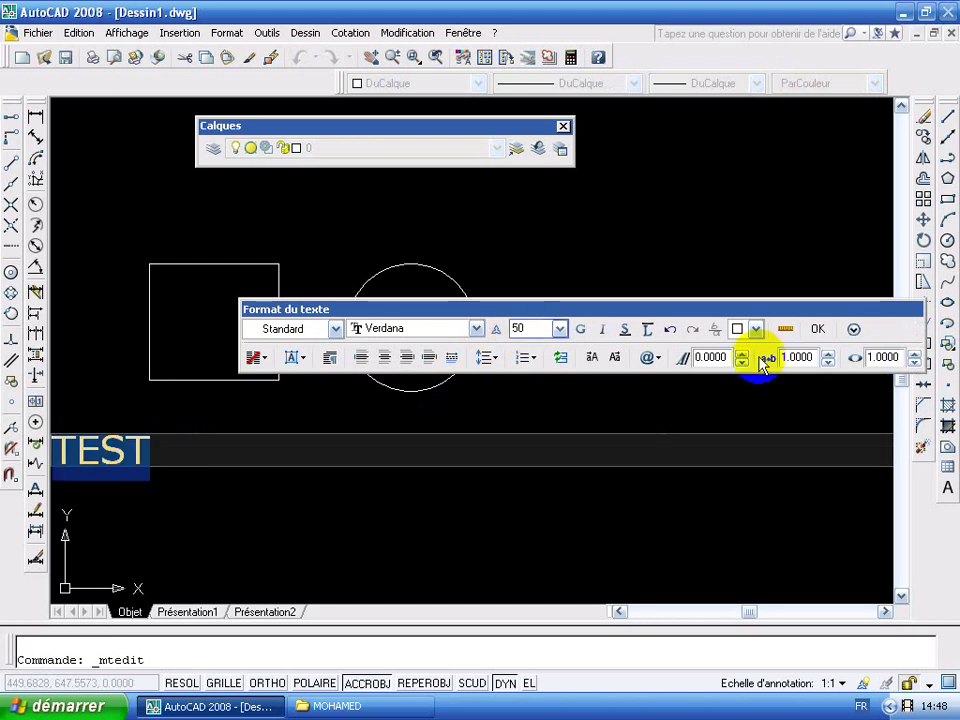
left_click(384, 357)
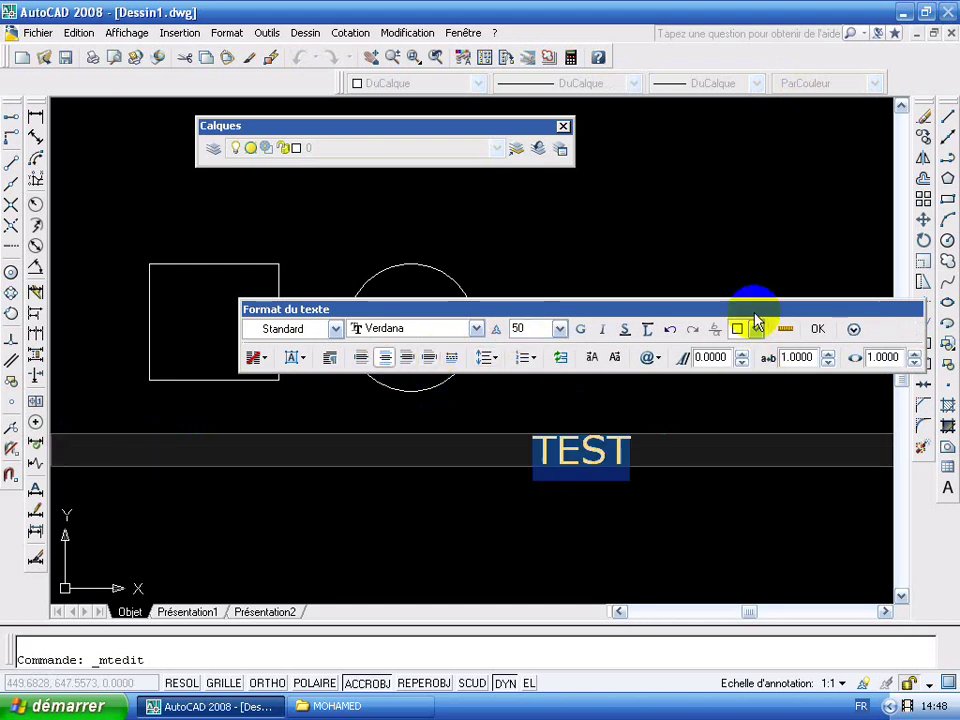
left_click(817, 329)
middle_click_drag(646, 484, 641, 513)
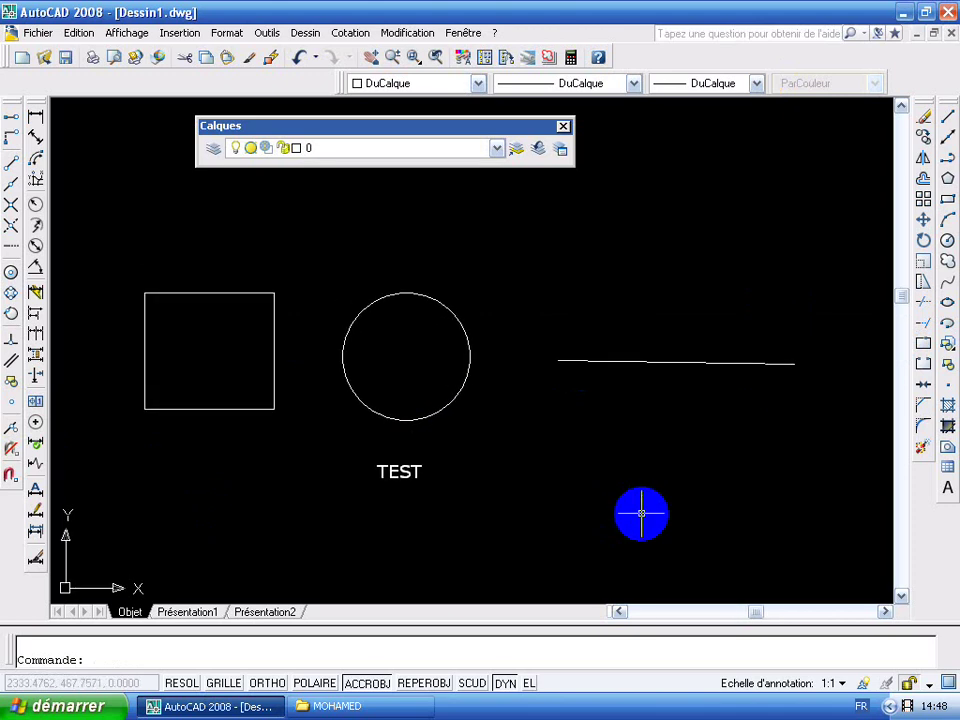
Check the layer dropdown, which holds only layer 0, then open the Layer Properties Manager.
left_click(489, 150)
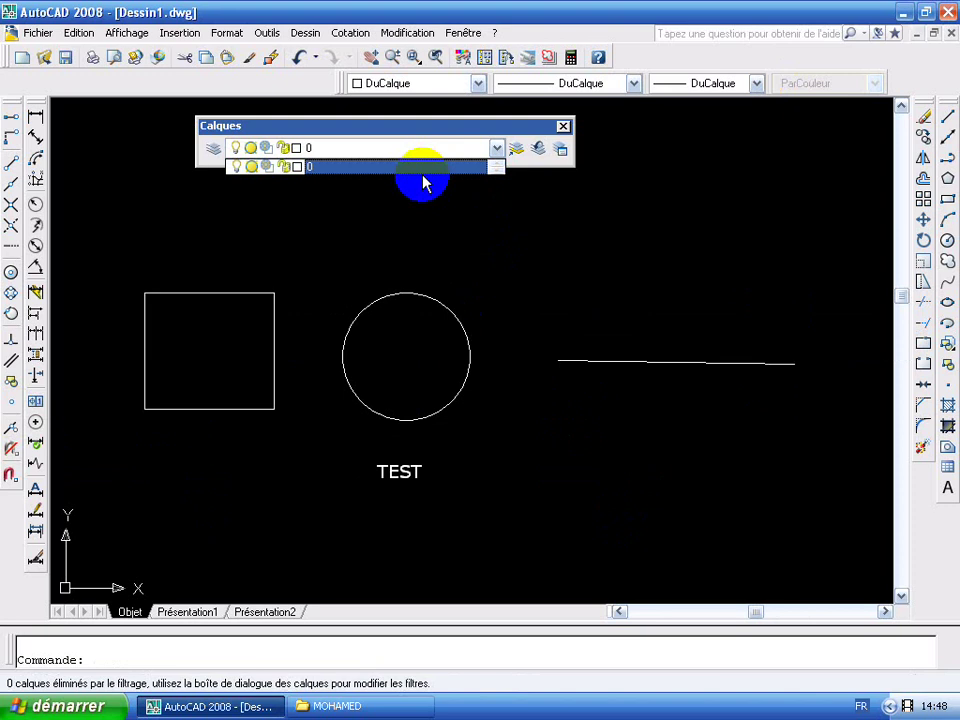
left_click(216, 166)
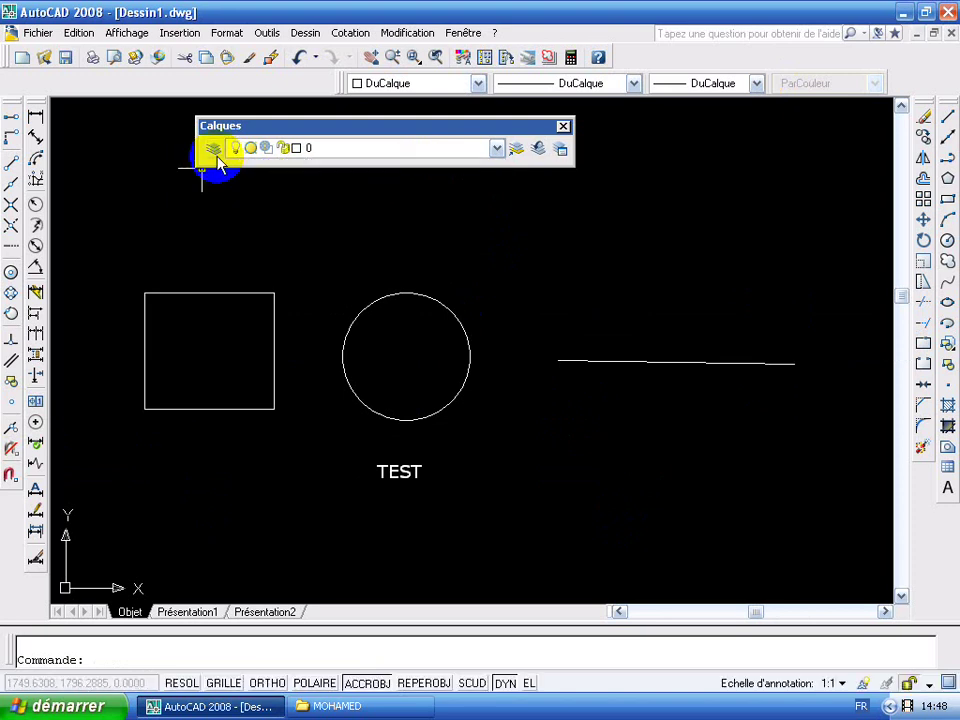
left_click(218, 158)
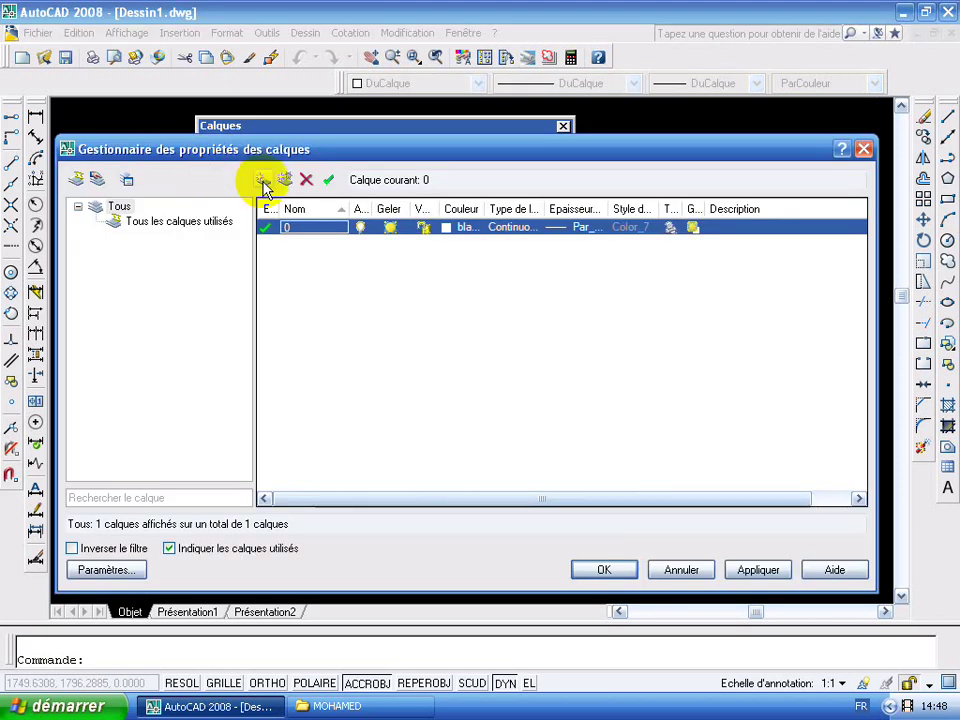
Create layers RECTANGLE, CERCLE, LIGNE and TEXTE, then apply and close the manager.
left_click(263, 182)
type("RECTANGLE")
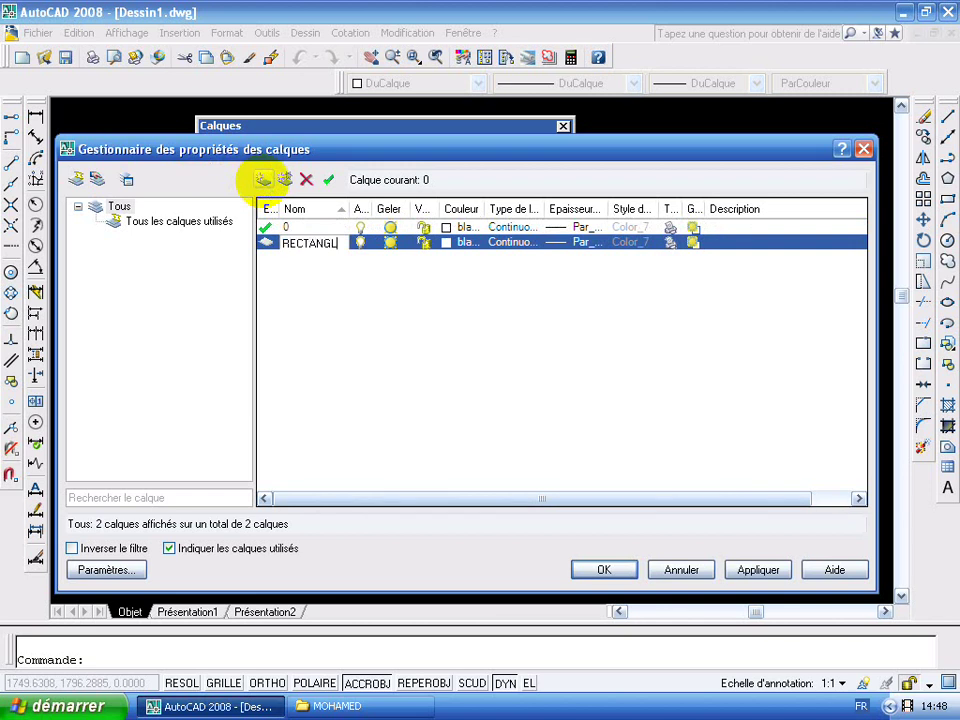
left_click(263, 182)
type("CERCLE")
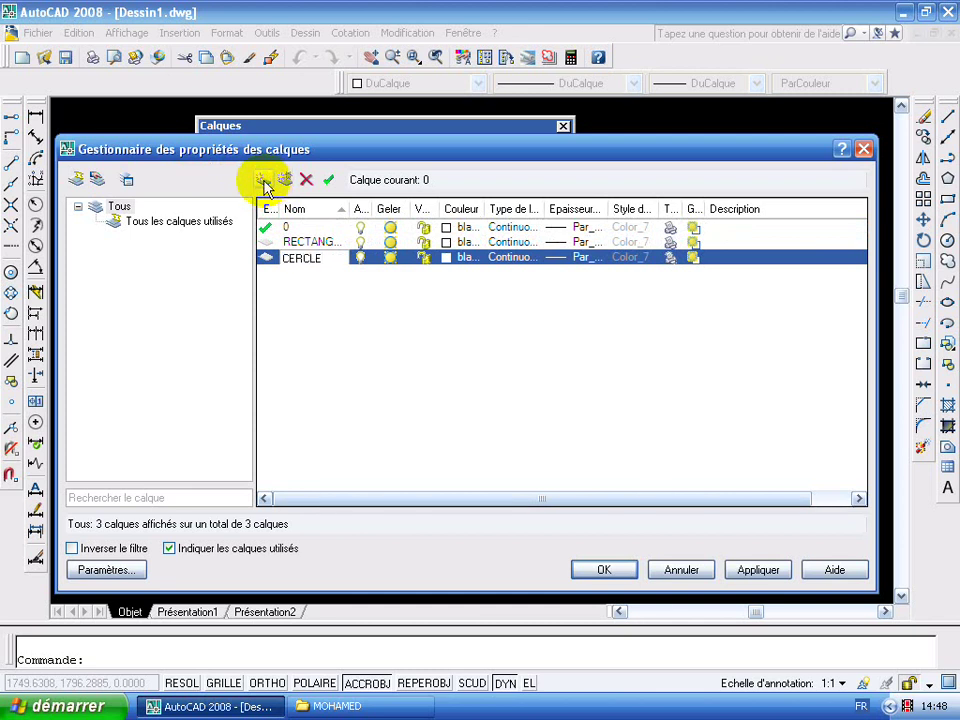
left_click(265, 186)
type("LIGNE")
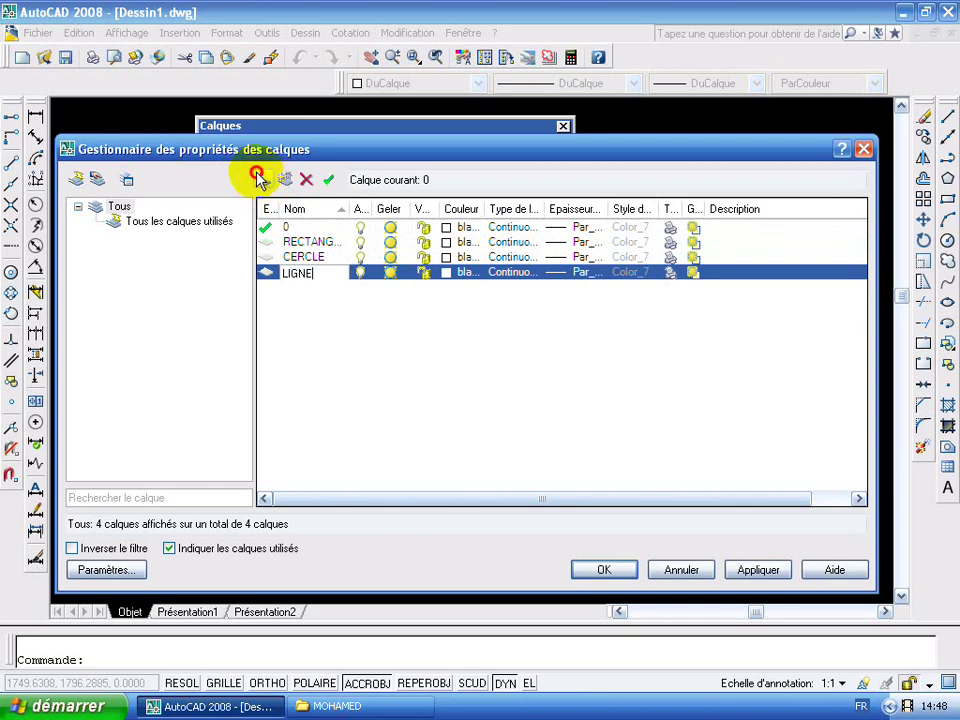
left_click(258, 178)
type("TEXTE")
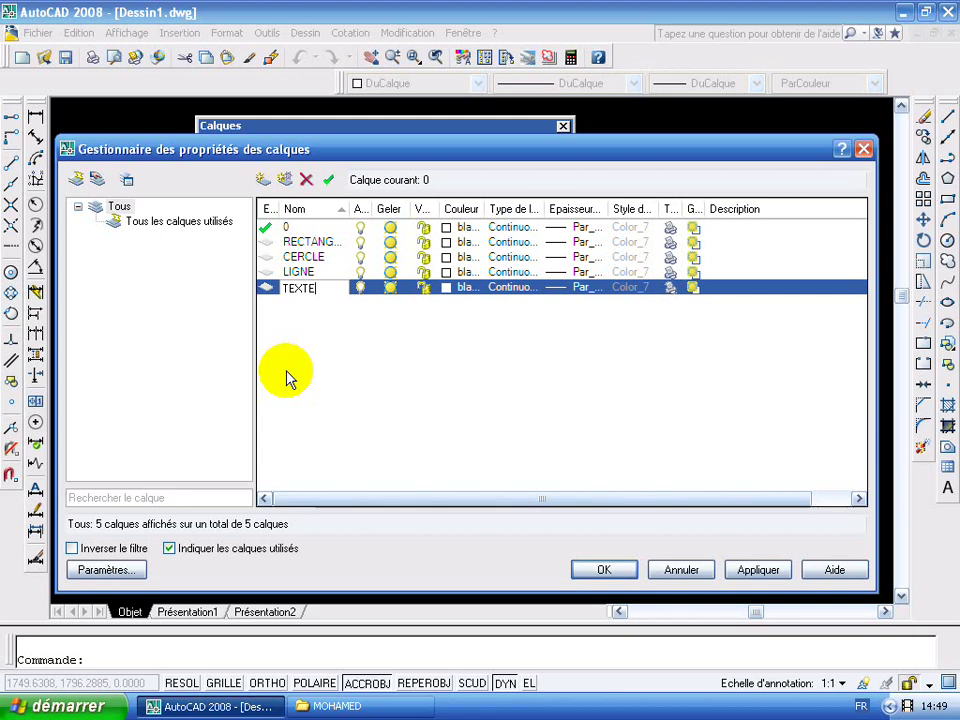
left_click(783, 572)
left_click(625, 572)
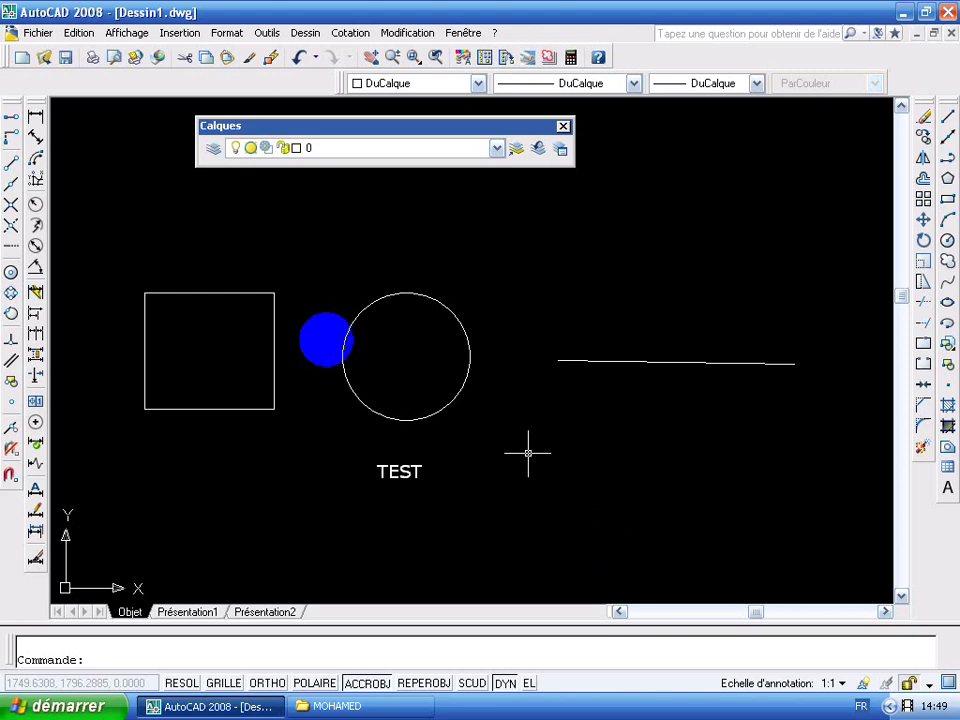
Assign the square to the RECTANGLE layer via the Calques dropdown.
left_click(274, 293)
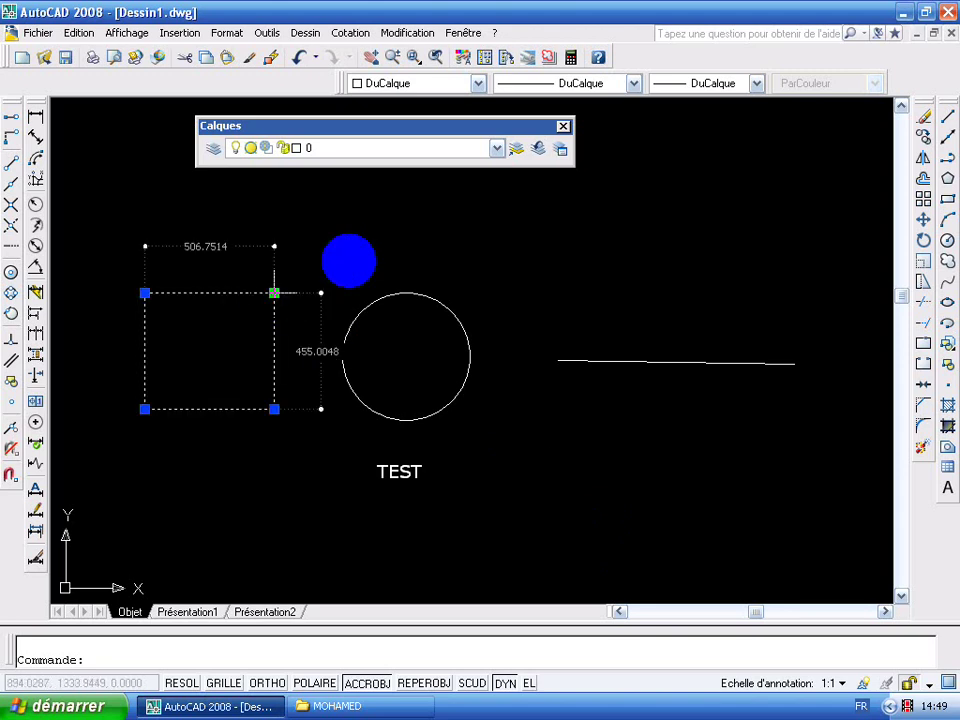
left_click(497, 149)
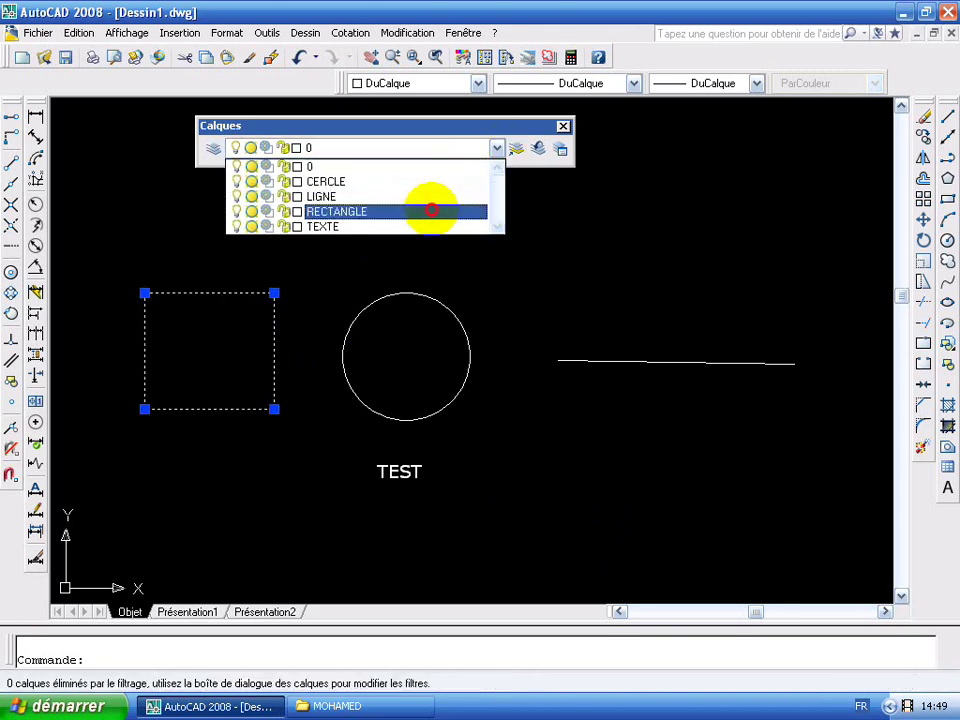
left_click(430, 208)
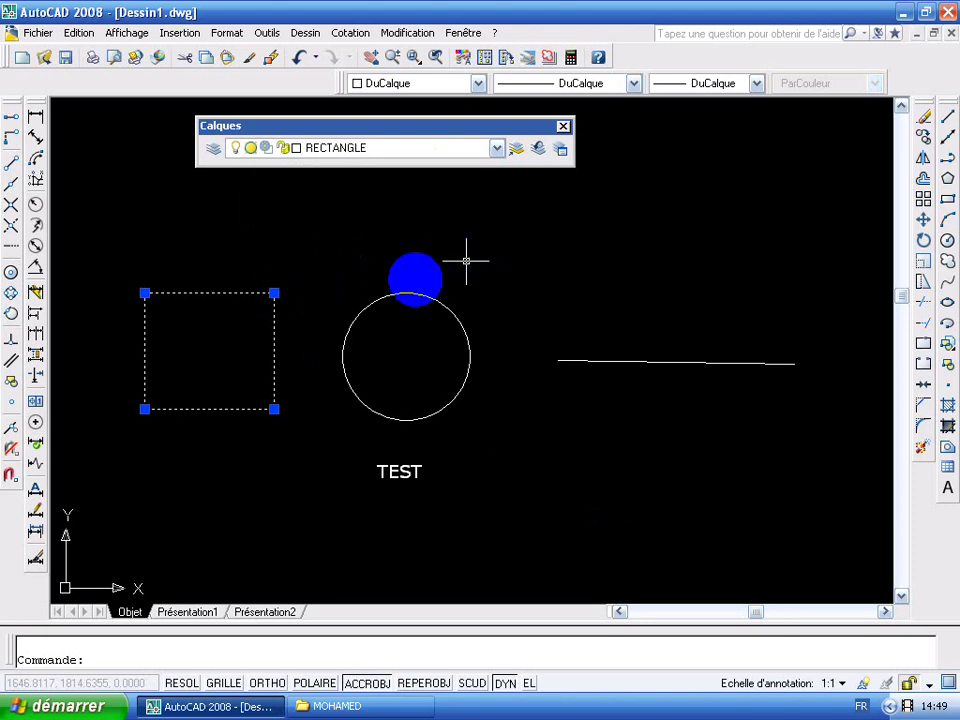
left_click(370, 268)
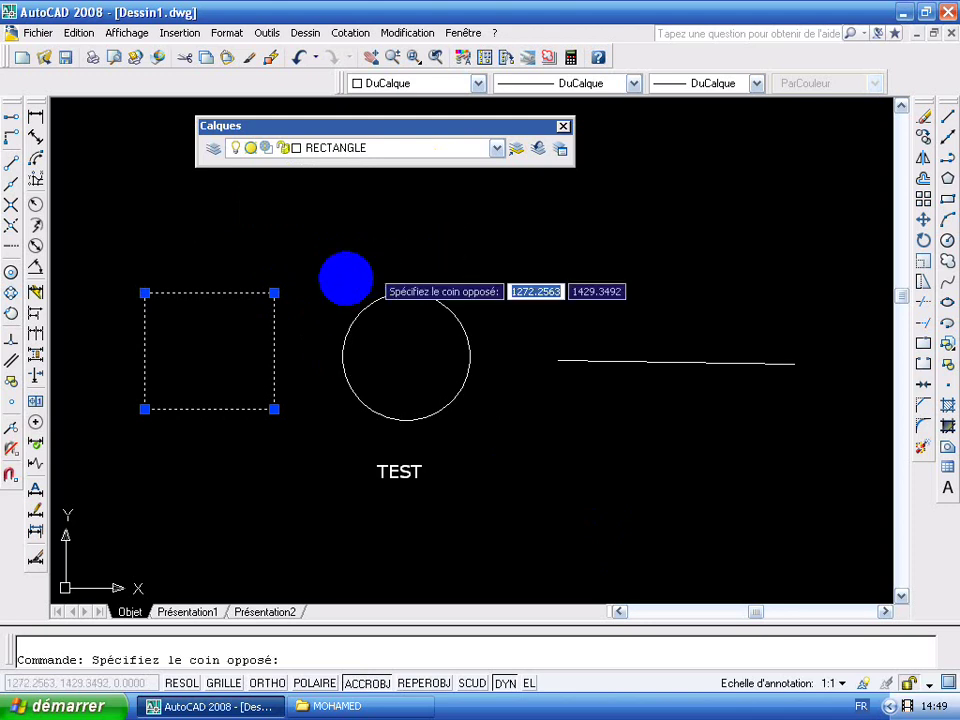
left_click(360, 275)
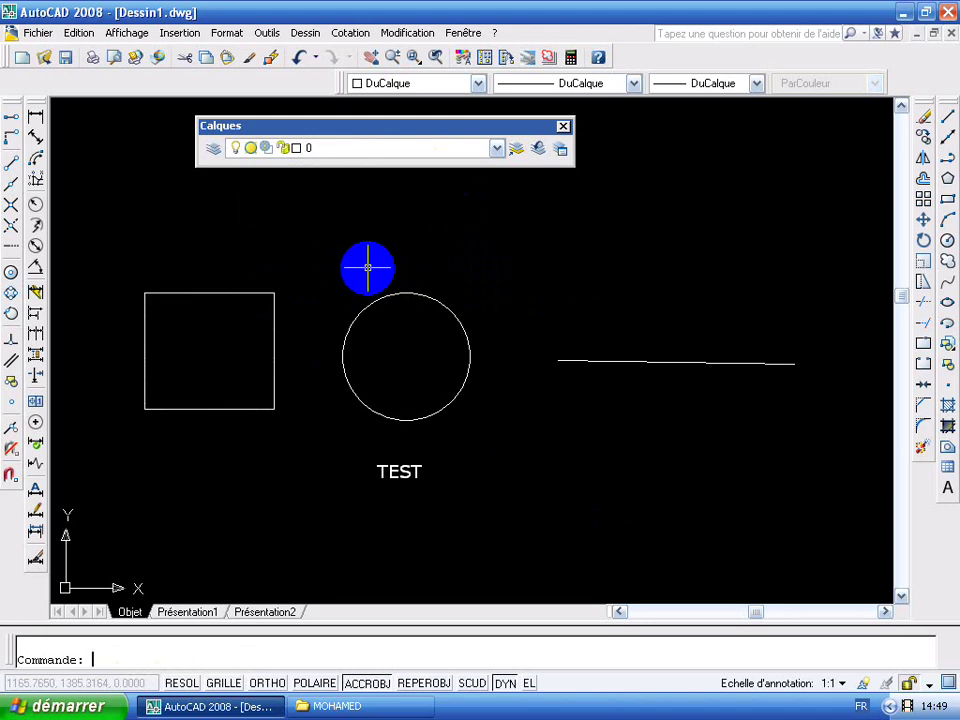
Turn the RECTANGLE layer off to hide the square, then back on.
left_click(497, 148)
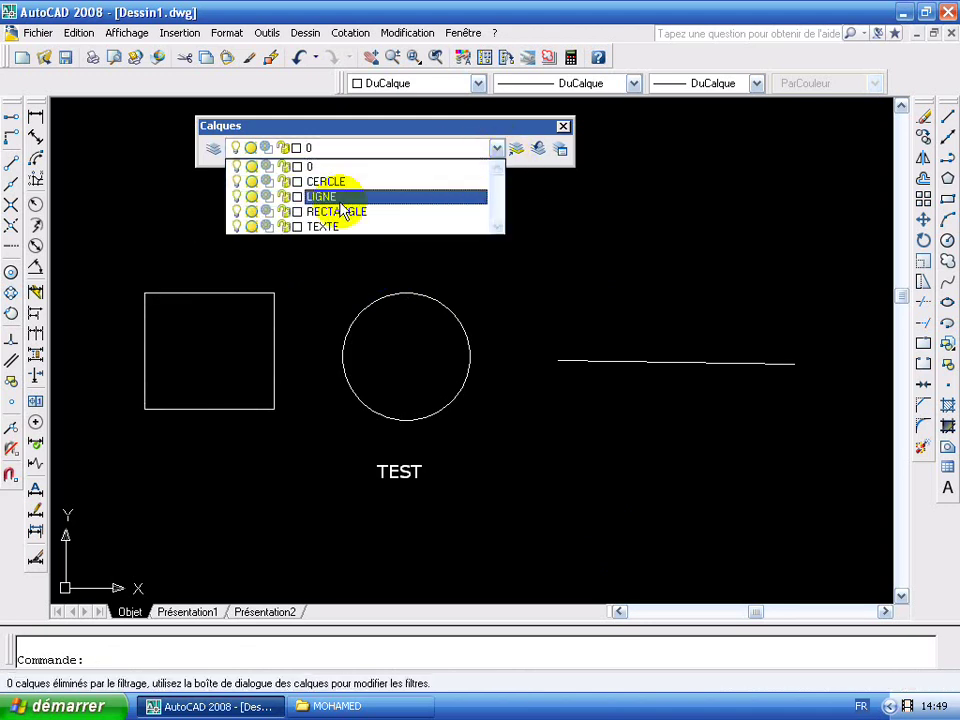
left_click(236, 211)
left_click(208, 218)
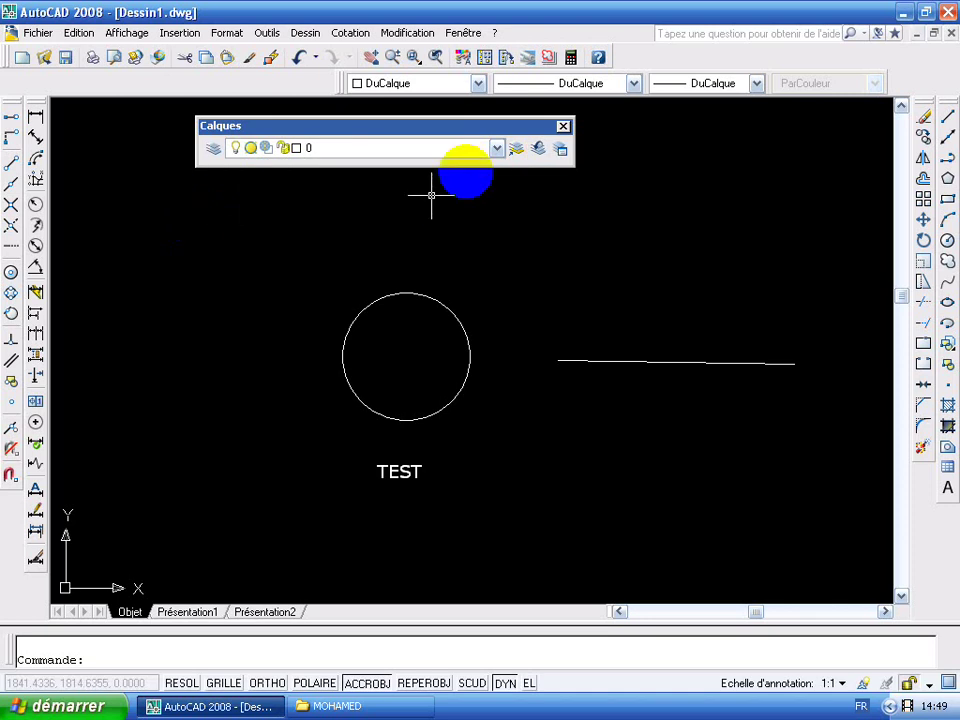
left_click(440, 148)
left_click(236, 208)
left_click(193, 227)
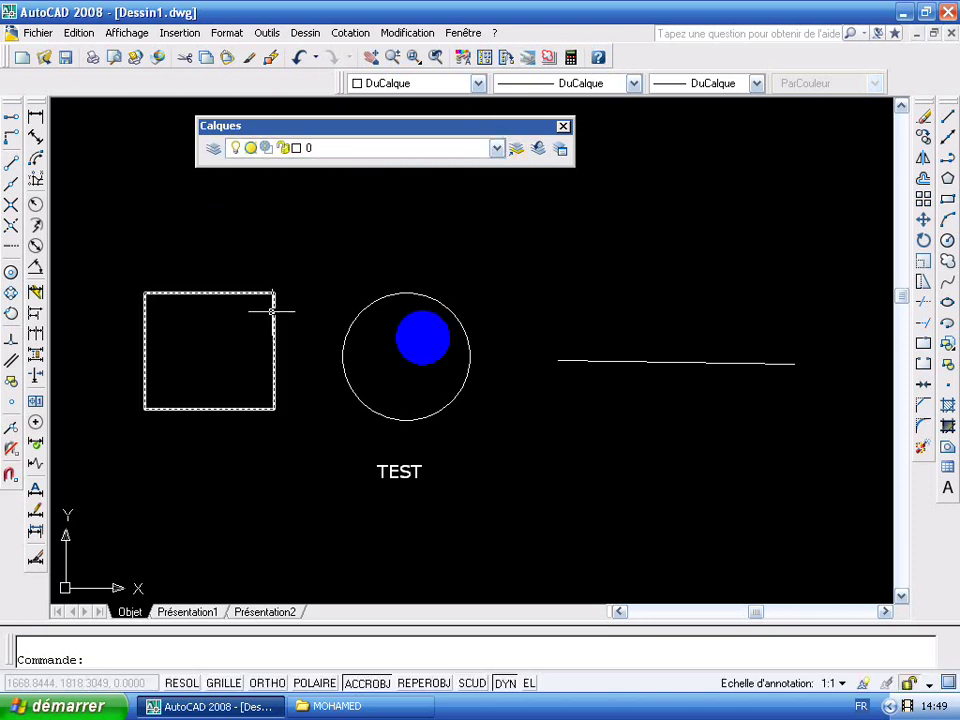
Assign the circle to the CERCLE layer.
left_click(441, 304)
left_click(495, 148)
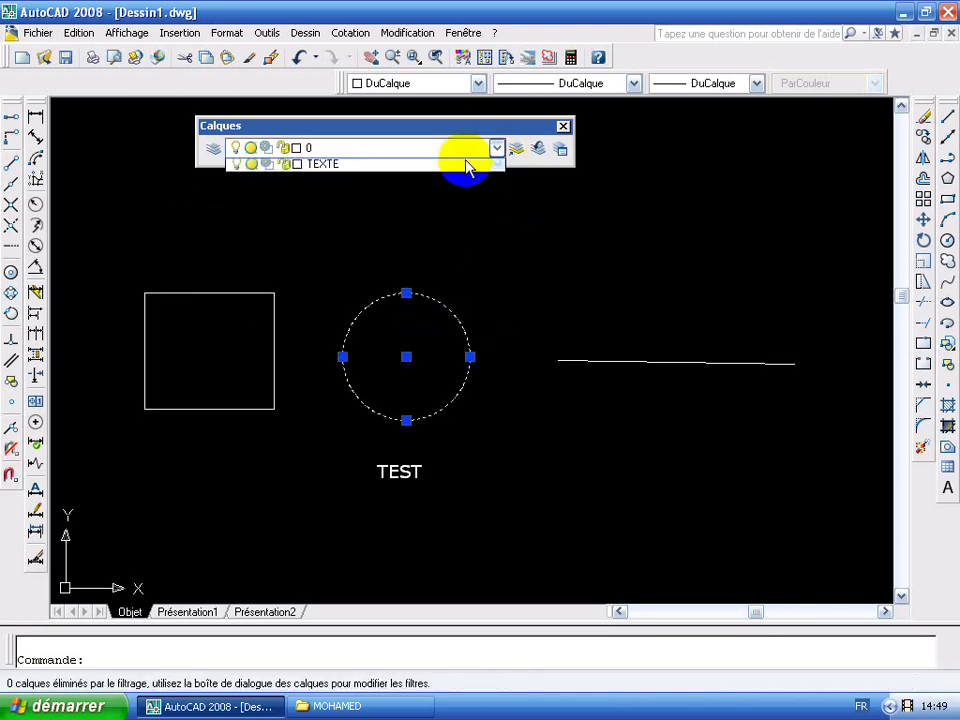
left_click(372, 182)
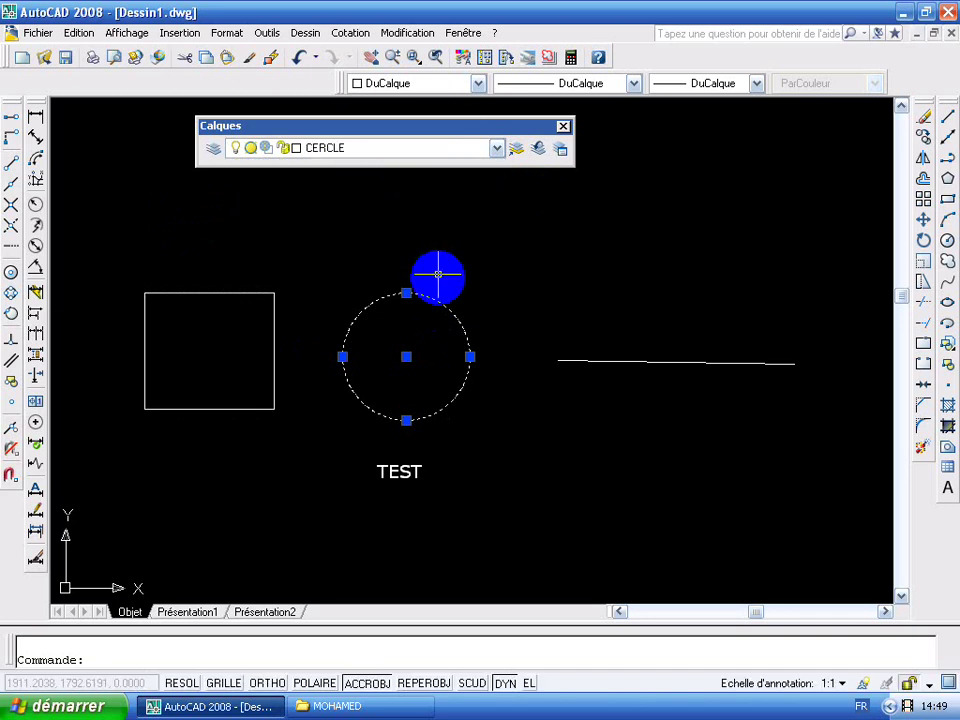
key("ctrl+z")
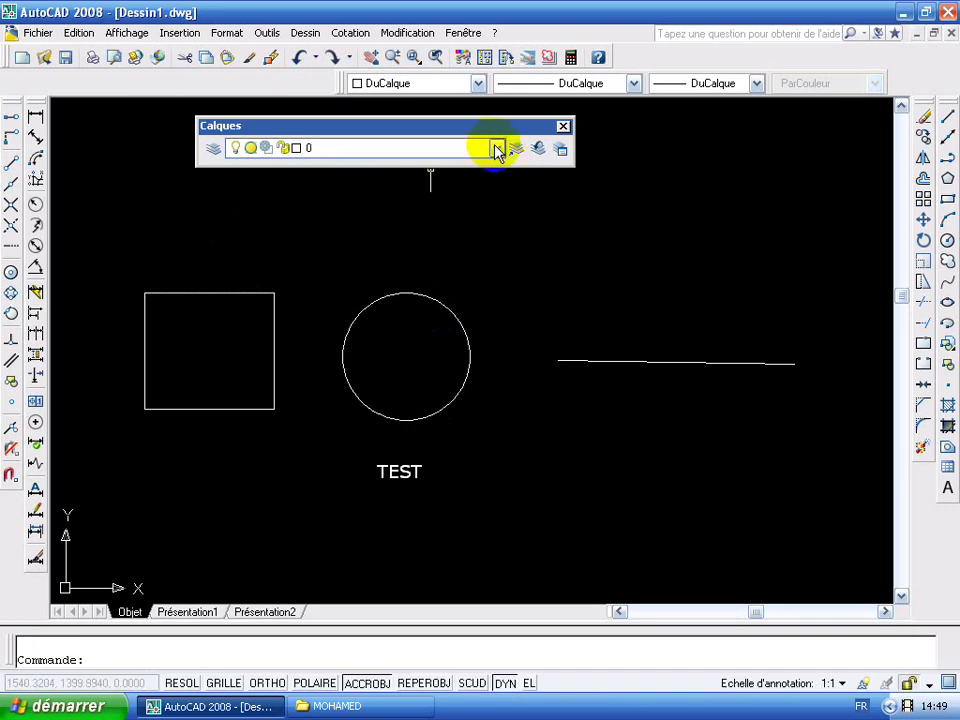
left_click_drag(497, 150, 229, 222)
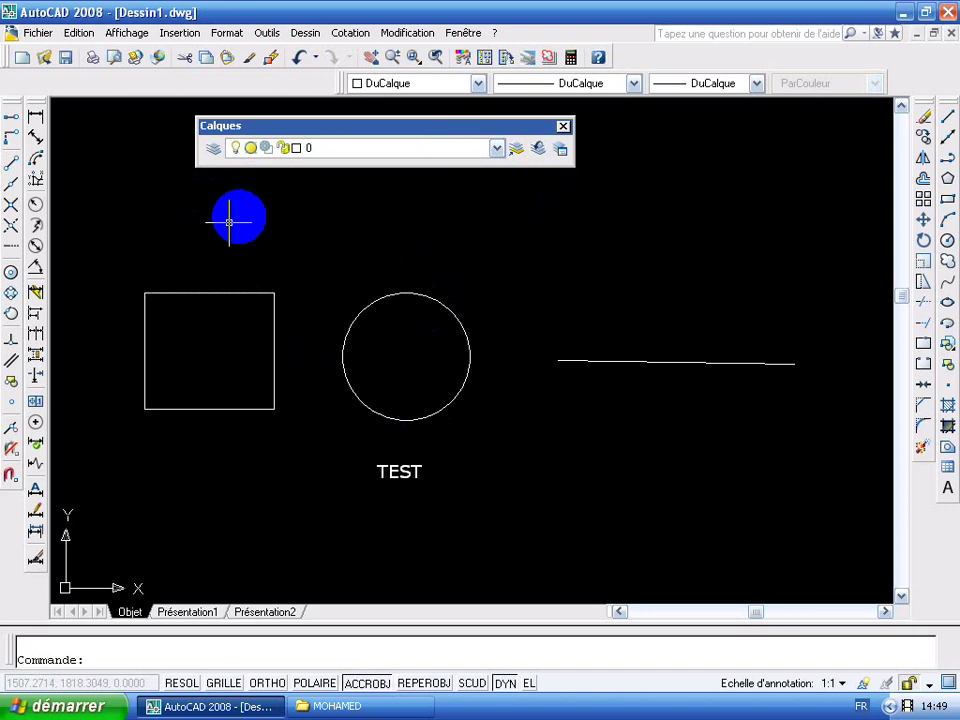
Hide the CERCLE layer, move the line onto LIGNE, then hide LIGNE.
left_click(497, 152)
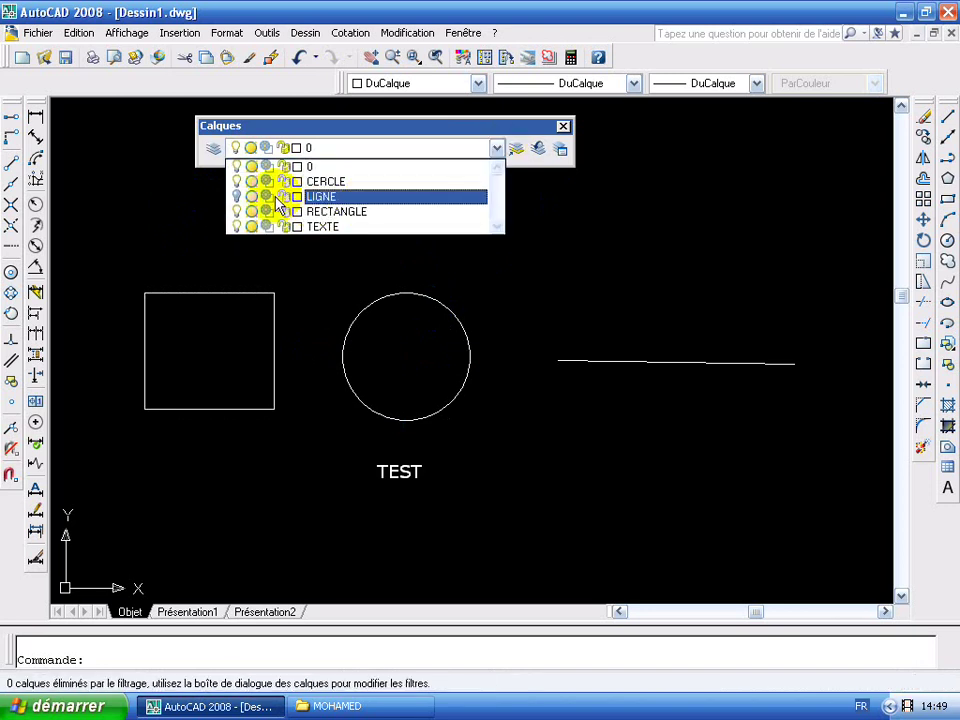
left_click(238, 184)
left_click(195, 199)
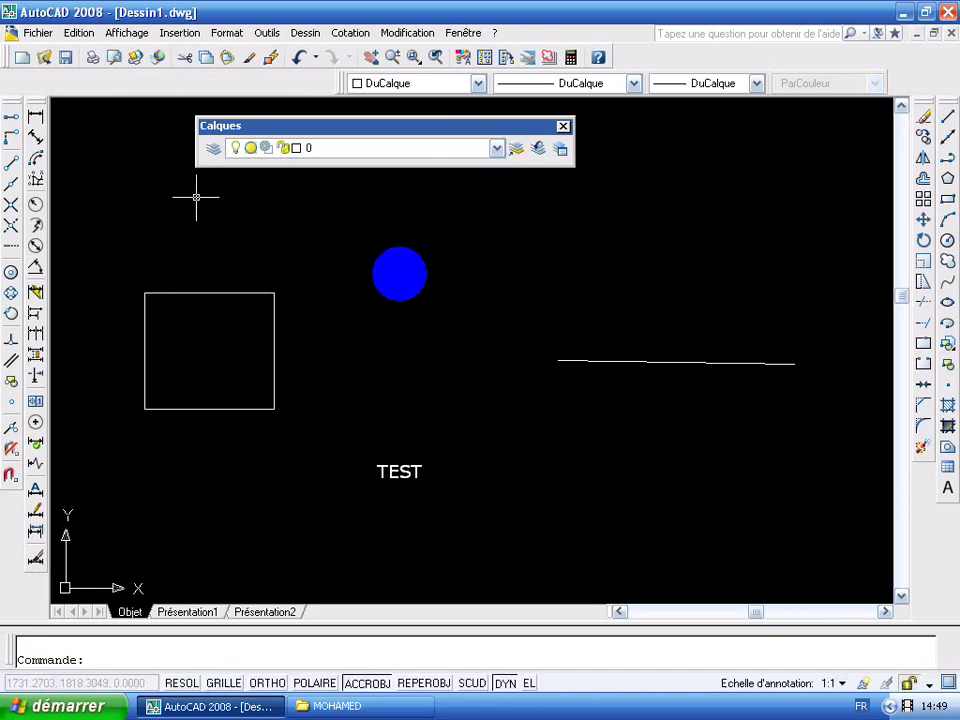
left_click(570, 361)
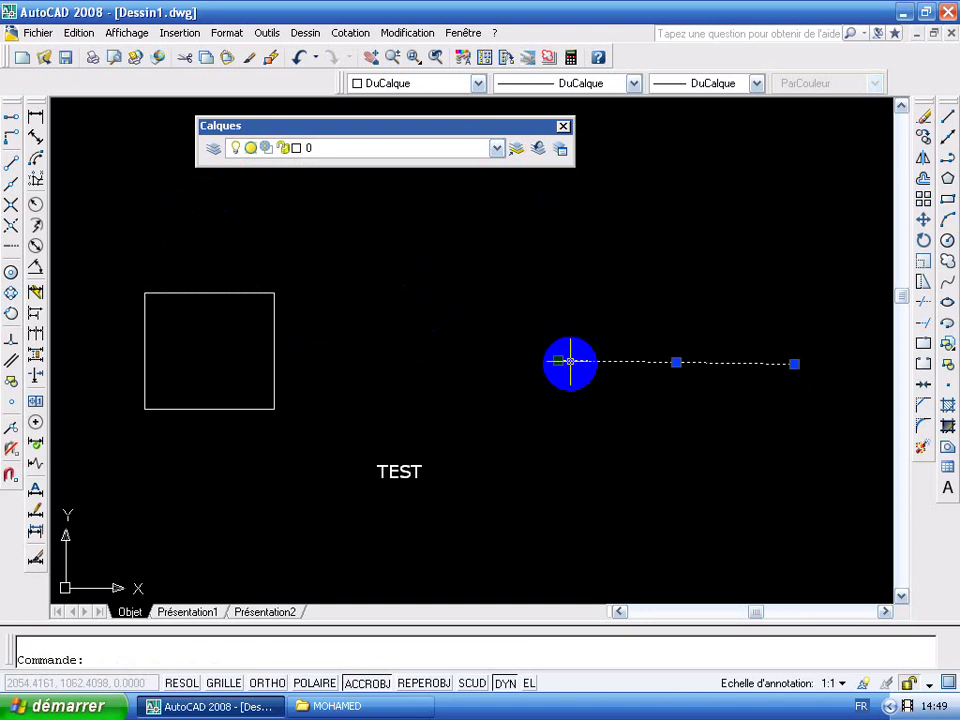
left_click(456, 150)
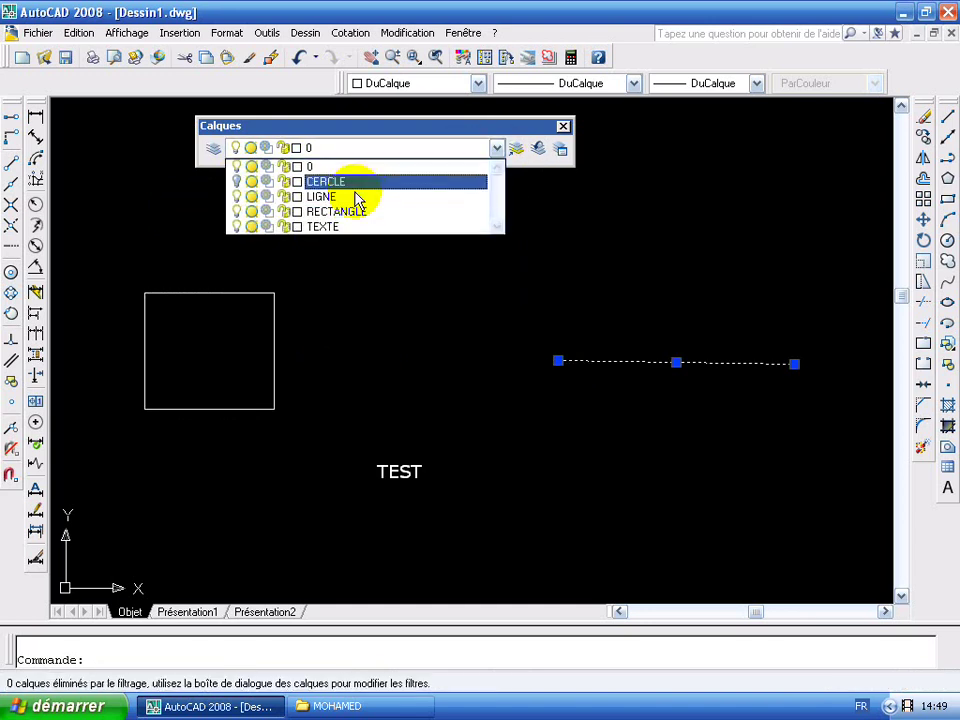
left_click(340, 196)
key("Escape")
left_click(497, 148)
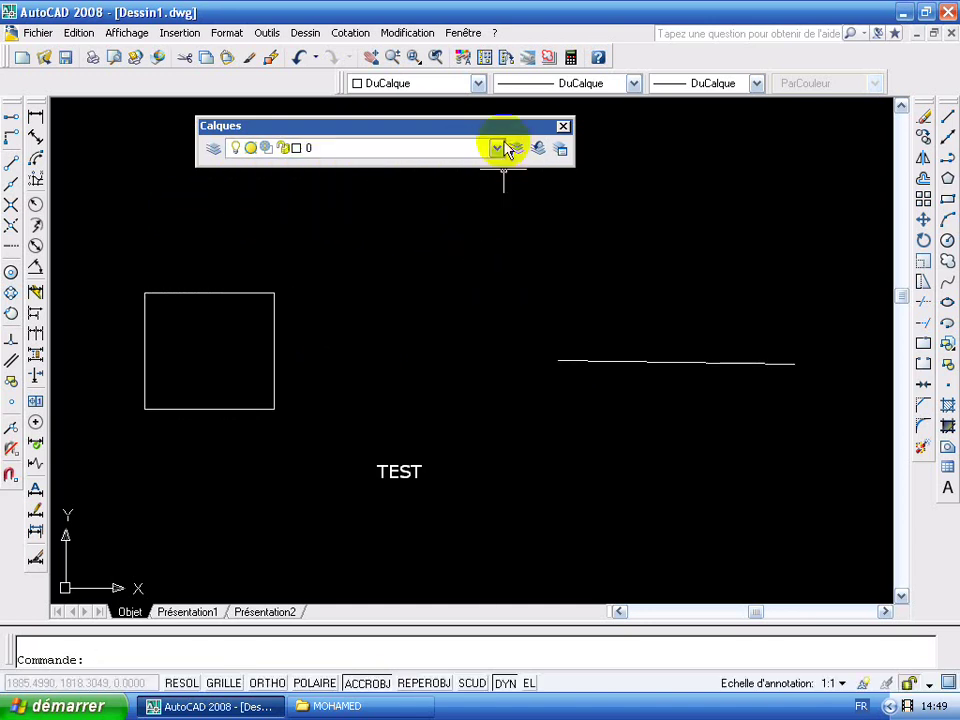
left_click(300, 196)
left_click(201, 222)
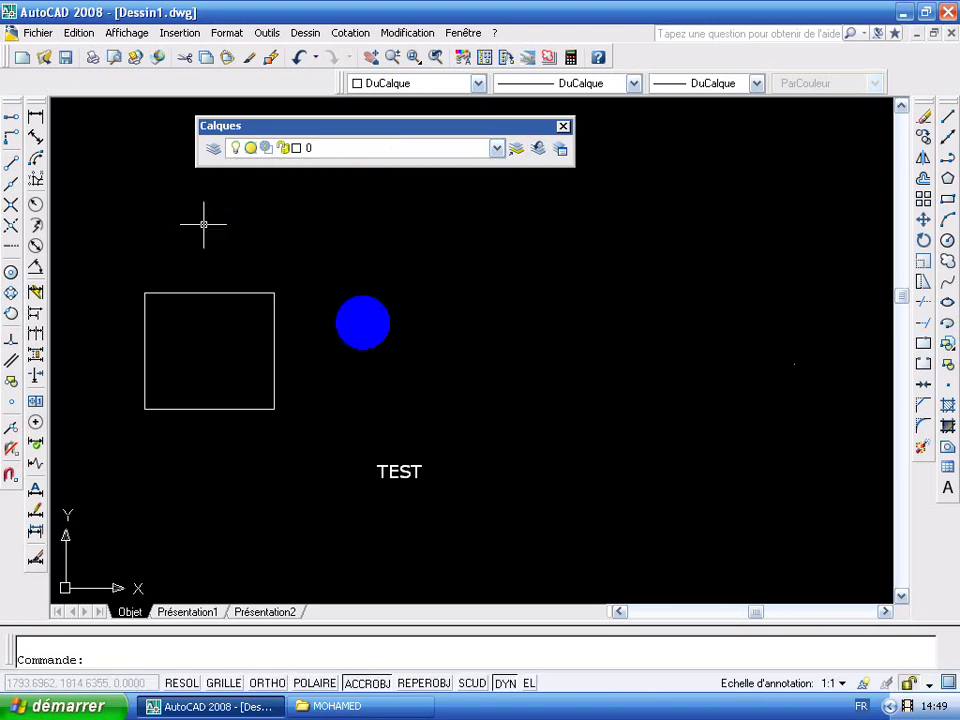
Put the TEST text on the TEXTE layer, hide TEXTE, then turn it back on.
left_click(403, 477)
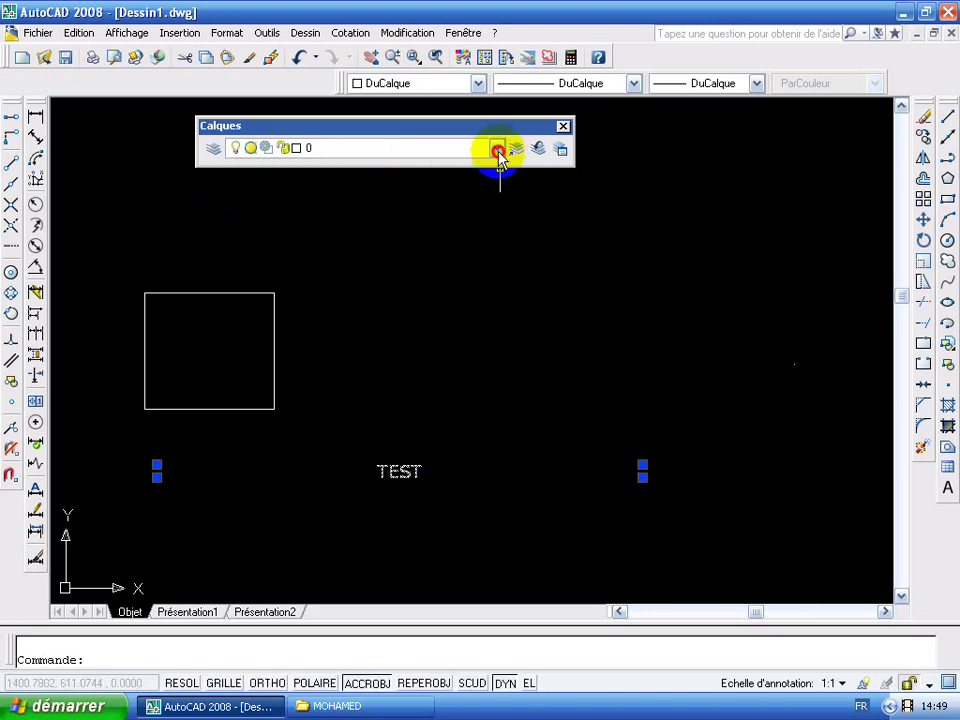
left_click(497, 148)
left_click(350, 226)
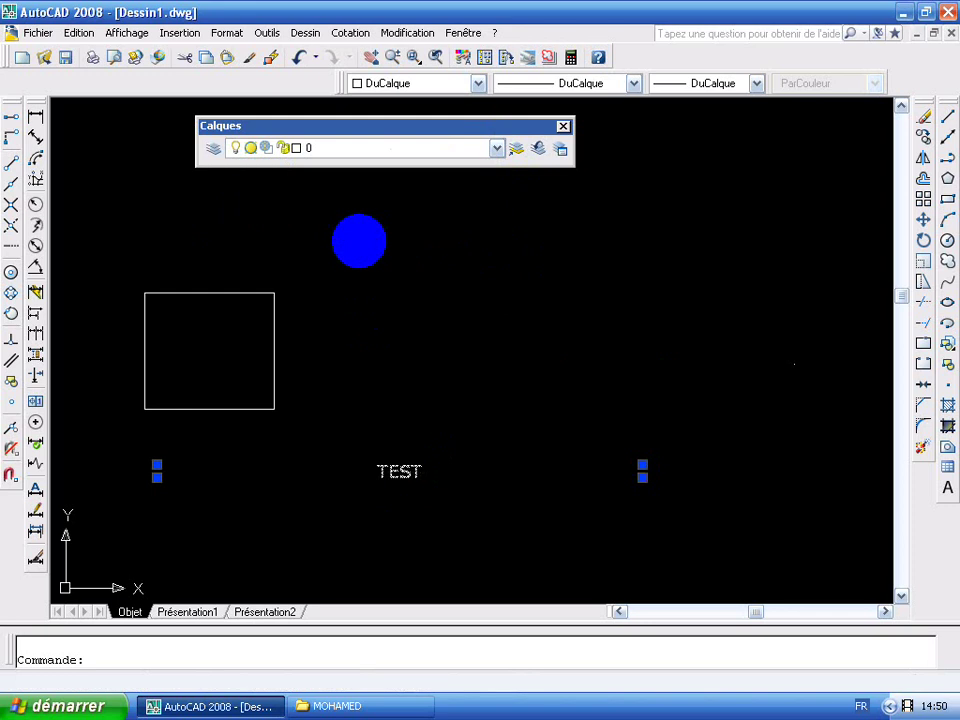
key("Escape")
left_click(375, 150)
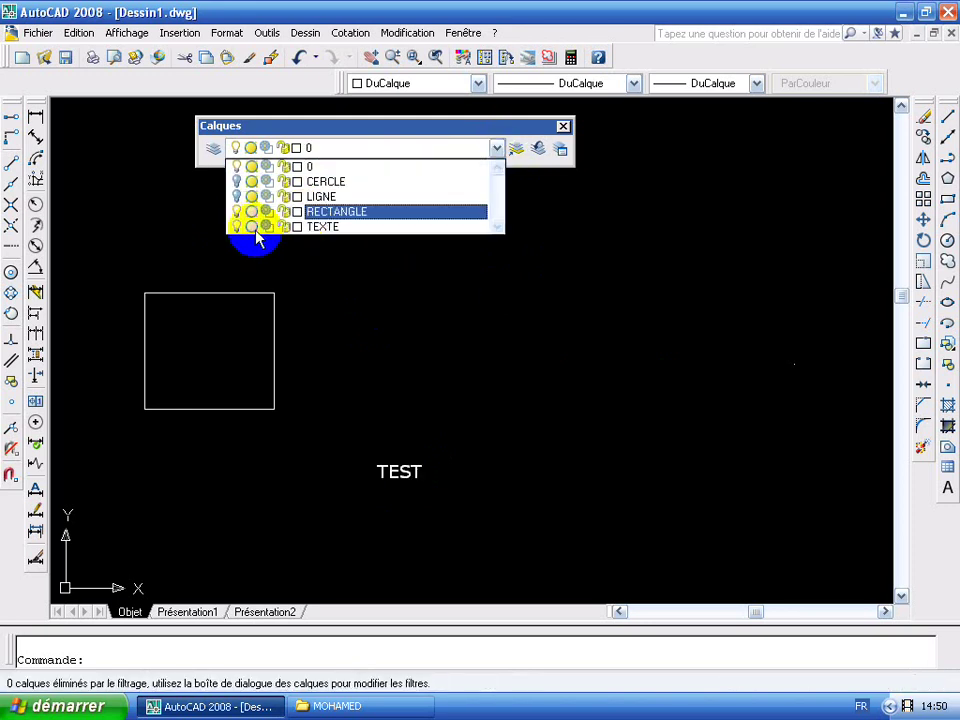
left_click(222, 258)
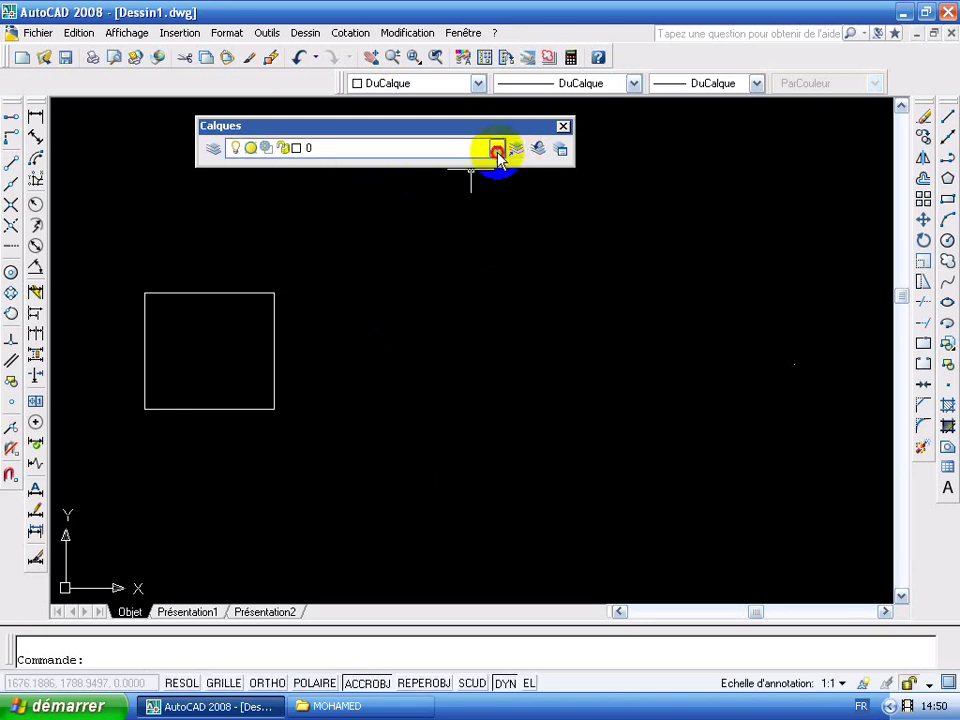
left_click_drag(498, 152, 224, 234)
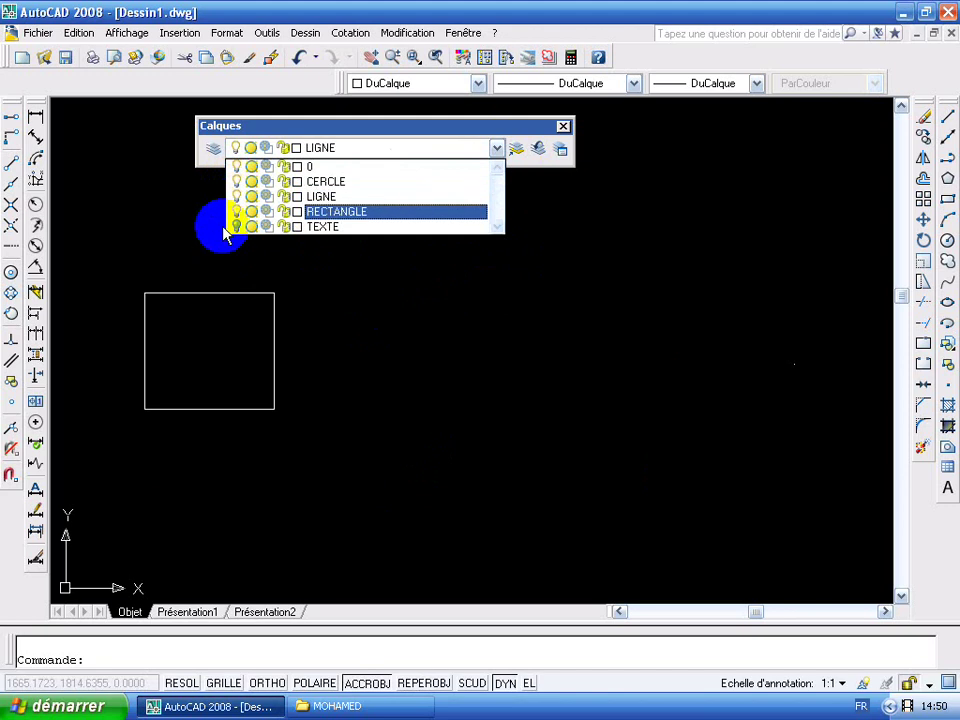
left_click(224, 234)
left_click(210, 246)
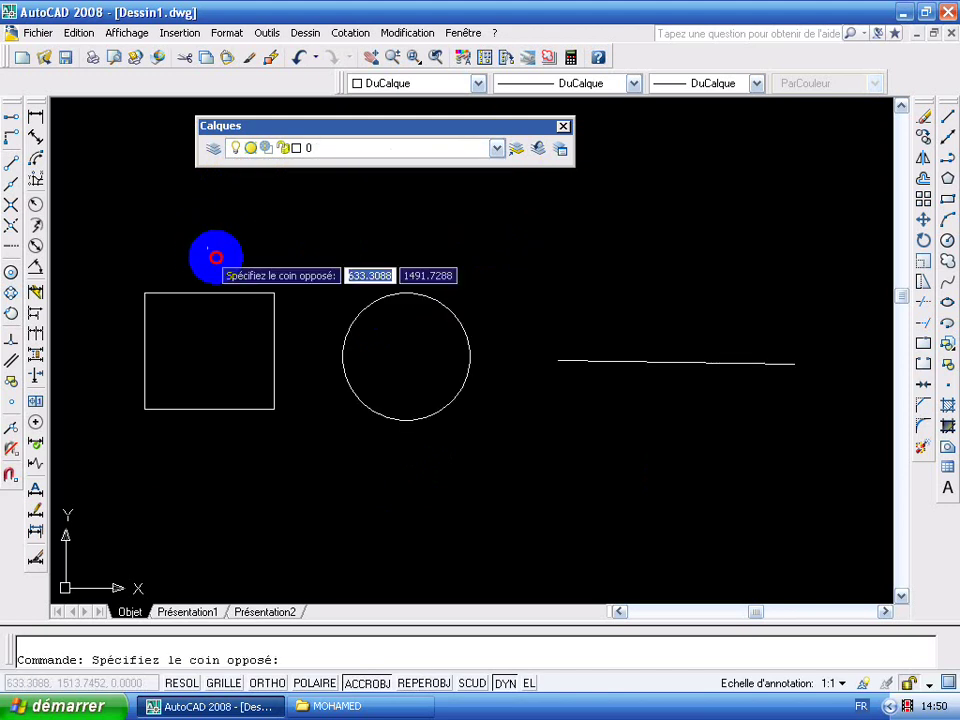
left_click(496, 148)
left_click(195, 242)
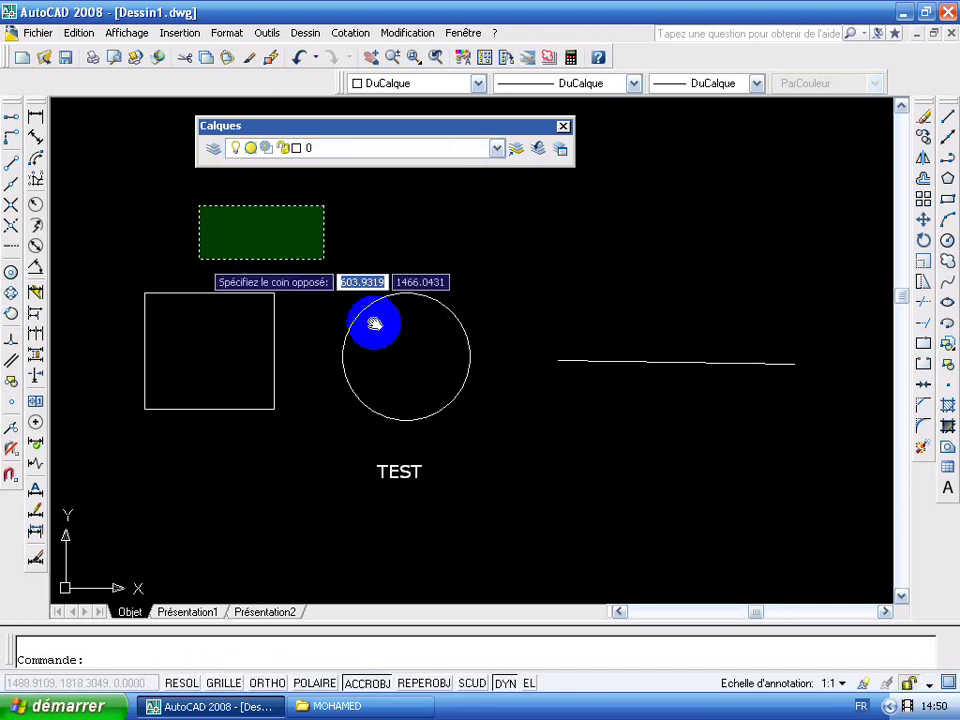
mouse_move(374, 323)
middle_mouse_down()
mouse_move(398, 291)
mouse_move(191, 270)
middle_mouse_up()
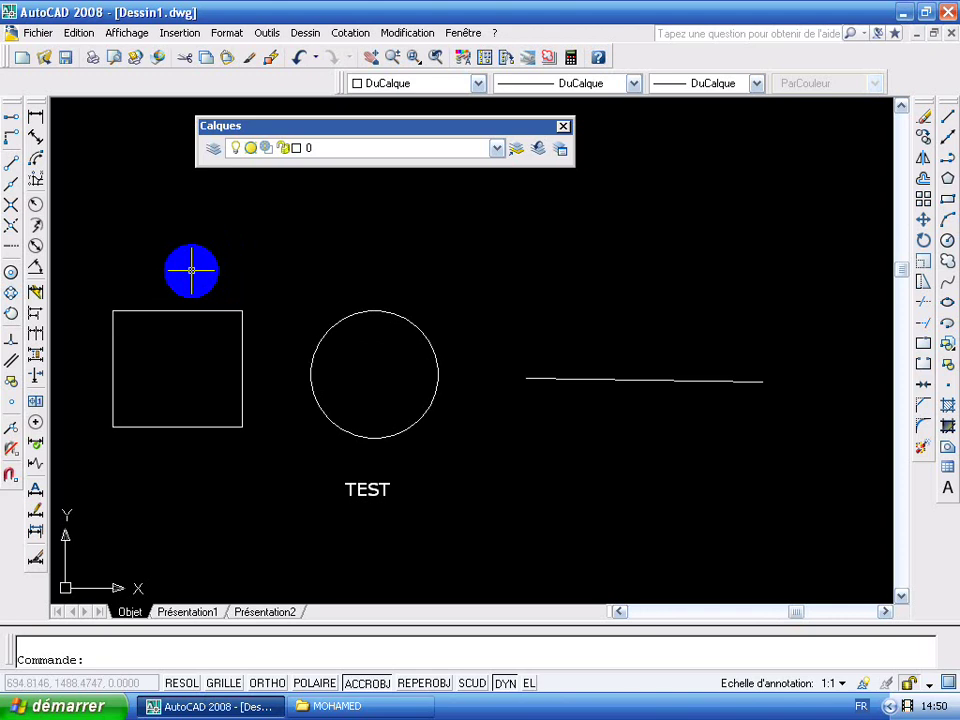
Switch off the CERCLE, LIGNE and TEXTE bulbs and centre the square in view.
left_click(497, 148)
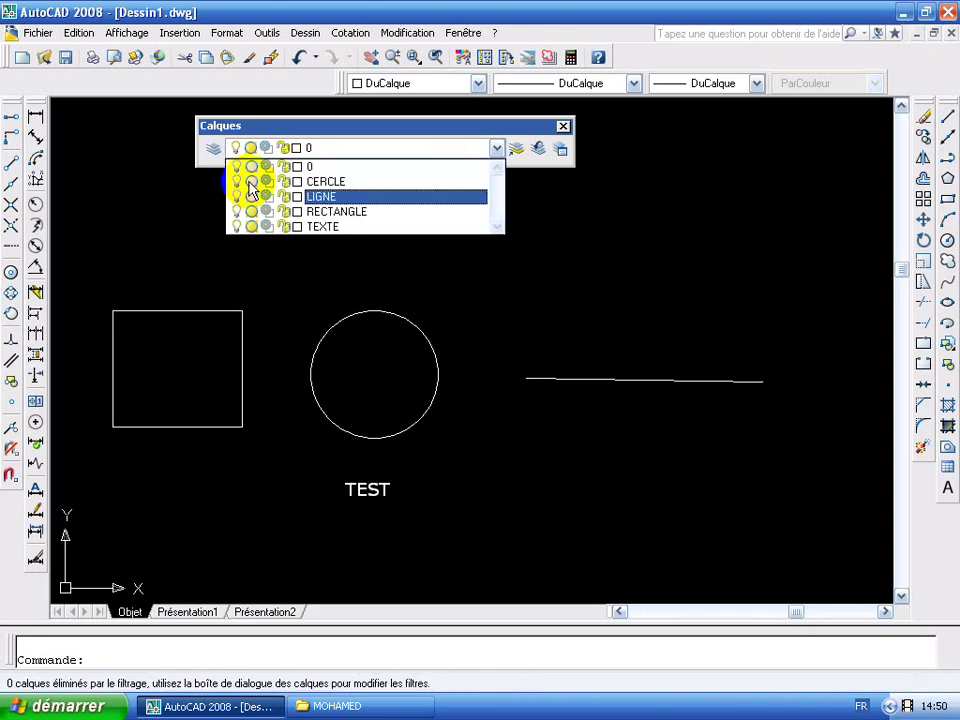
left_click(236, 182)
left_click(236, 197)
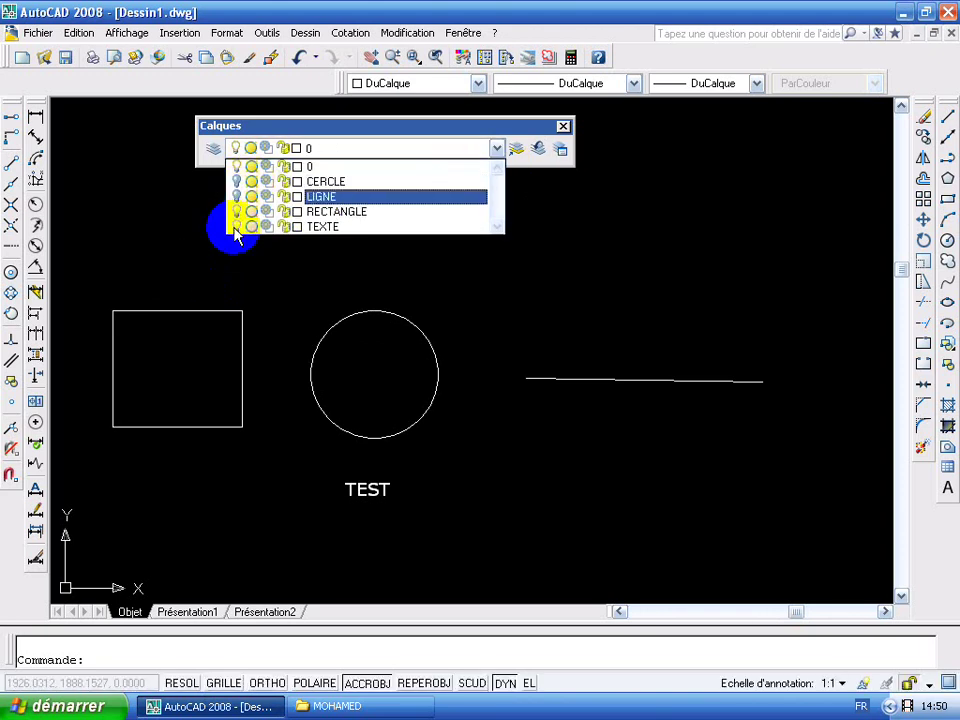
left_click(236, 229)
left_click(199, 251)
middle_click_drag(360, 329, 647, 365)
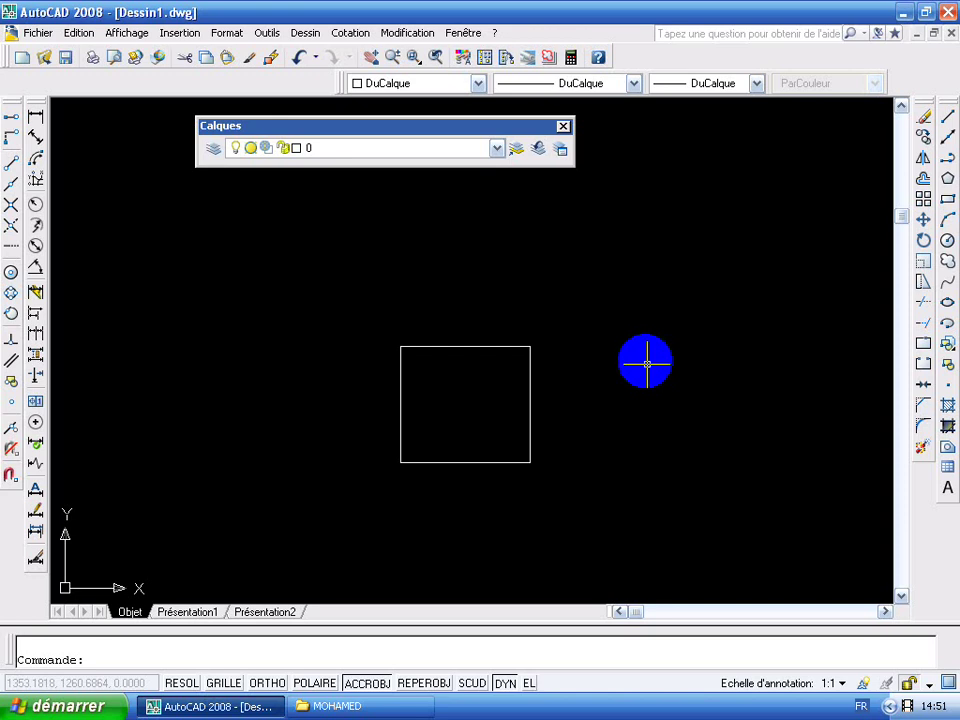
Switch the CERCLE, LIGNE and TEXTE bulbs back on and pan the drawing into view.
left_click(497, 148)
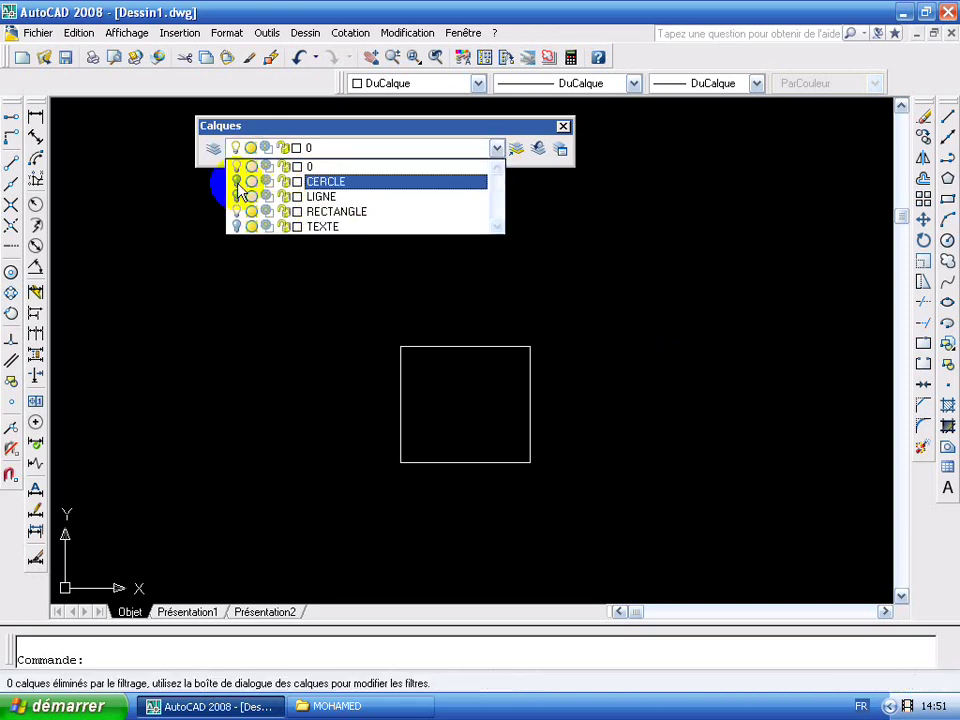
left_click(236, 181)
left_click(236, 196)
left_click(236, 226)
left_click(199, 268)
mouse_move(392, 402)
middle_mouse_down()
mouse_move(232, 362)
mouse_move(170, 402)
middle_mouse_up()
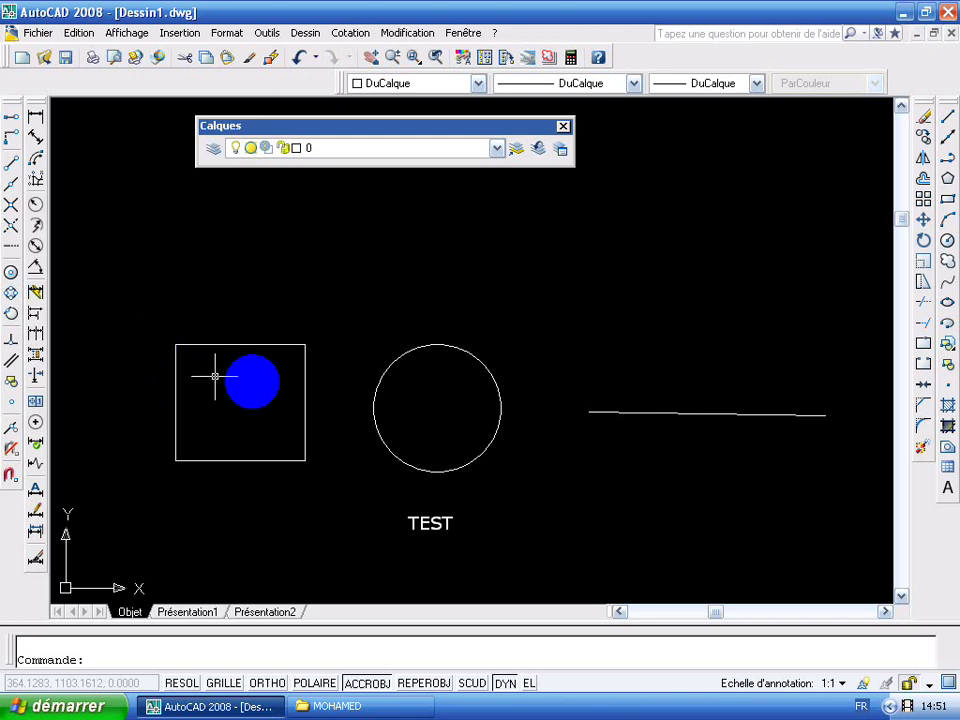
mouse_move(220, 378)
middle_mouse_down()
mouse_move(243, 387)
mouse_move(239, 408)
middle_mouse_up()
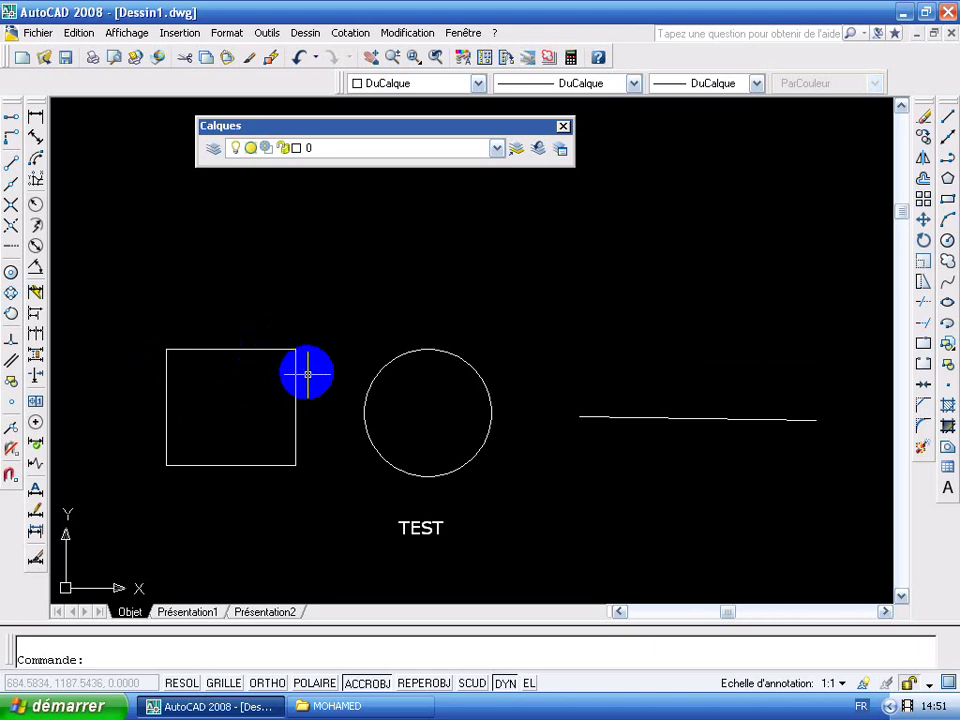
Add layers HACHURES and COULEUR in the Layer Properties Manager, then apply and close it.
left_click(213, 148)
left_click(264, 181)
type("HACHURES")
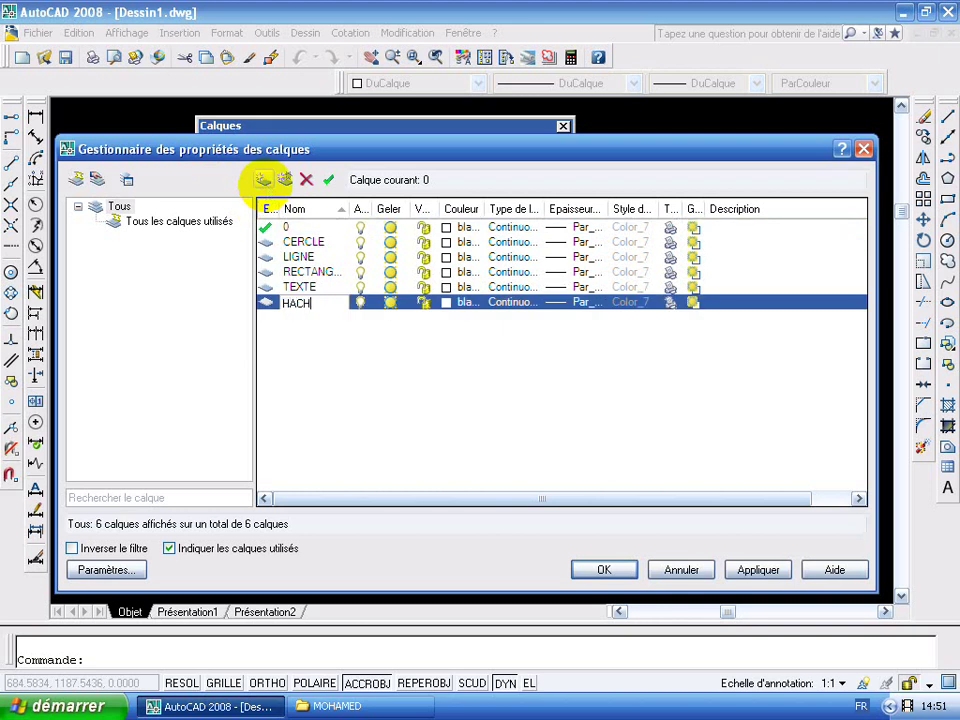
left_click(264, 182)
type("COULEUR")
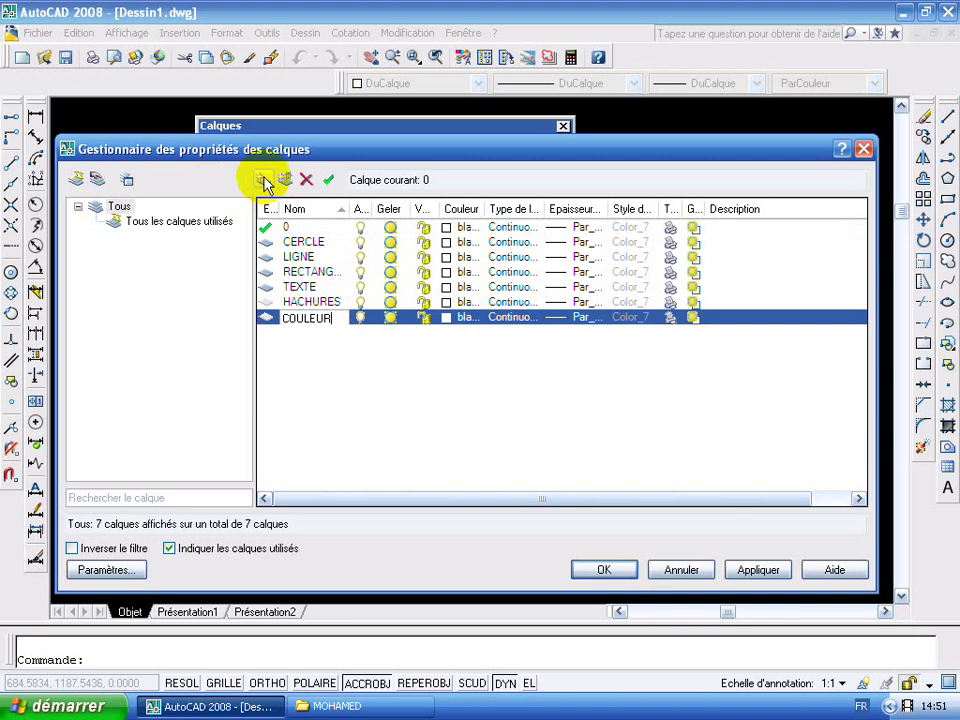
left_click(746, 573)
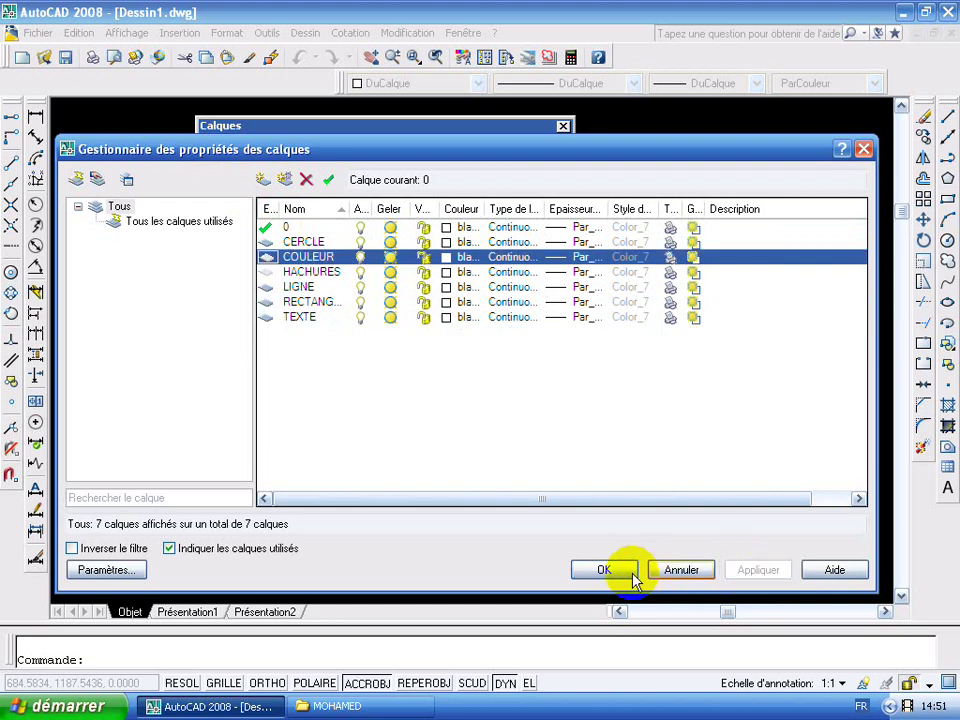
left_click(630, 573)
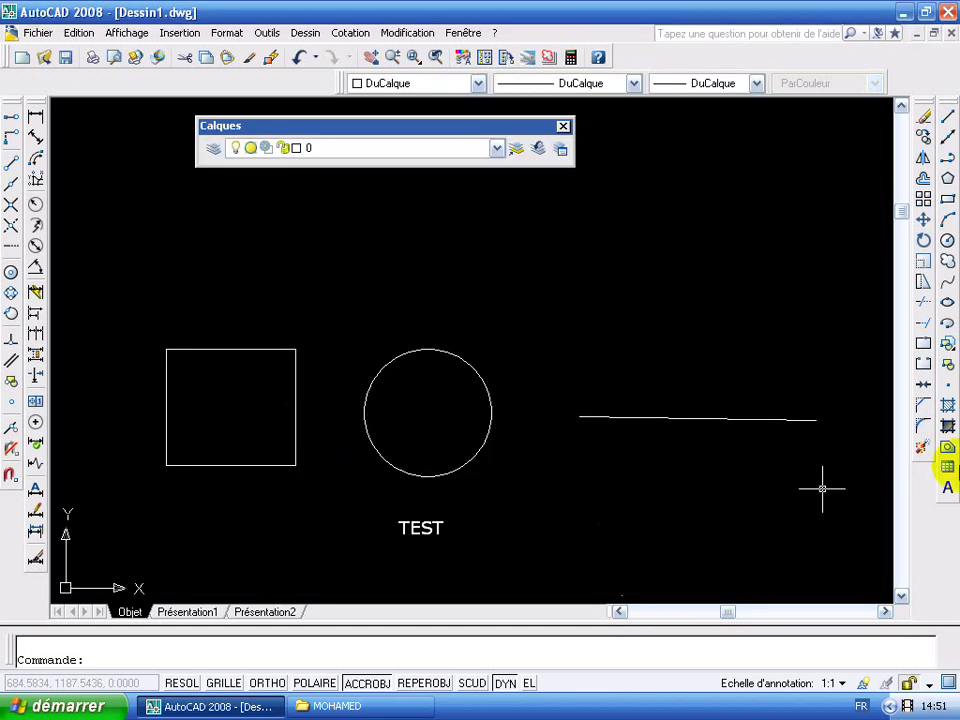
Hatch the inside of the square with the ANSI31 pattern at angle 0.
left_click(946, 405)
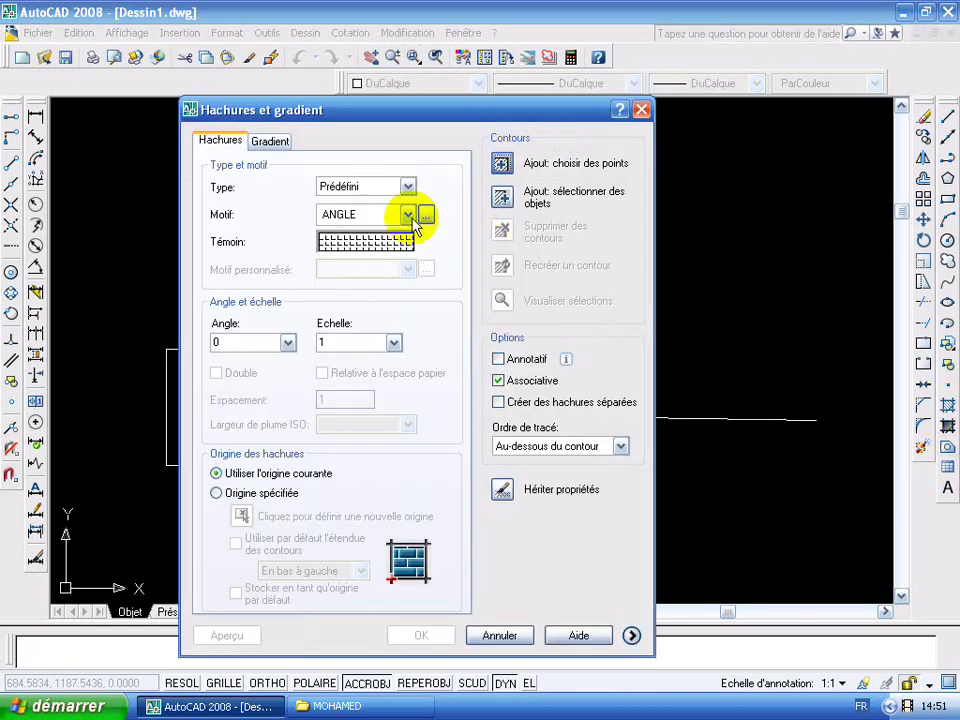
left_click(408, 215)
left_click(381, 249)
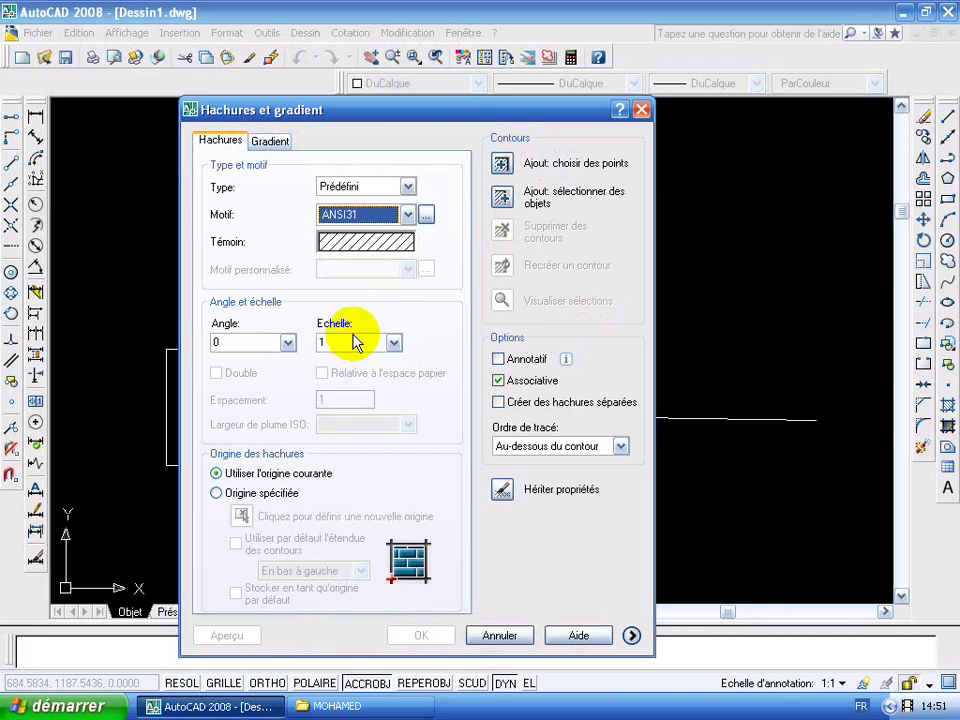
double_click(341, 343)
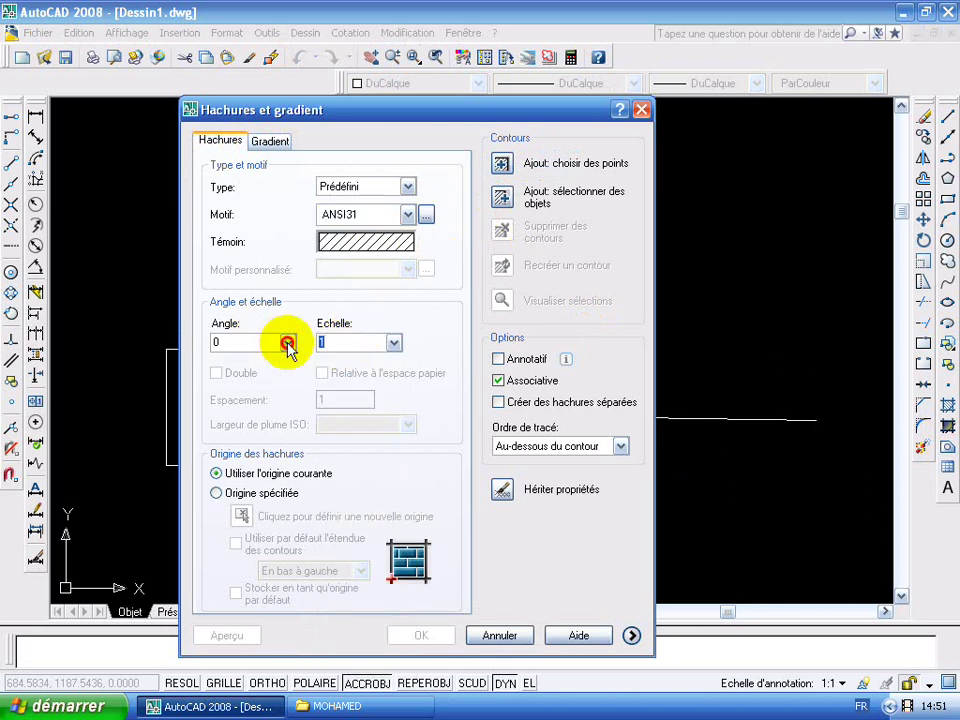
left_click(287, 343)
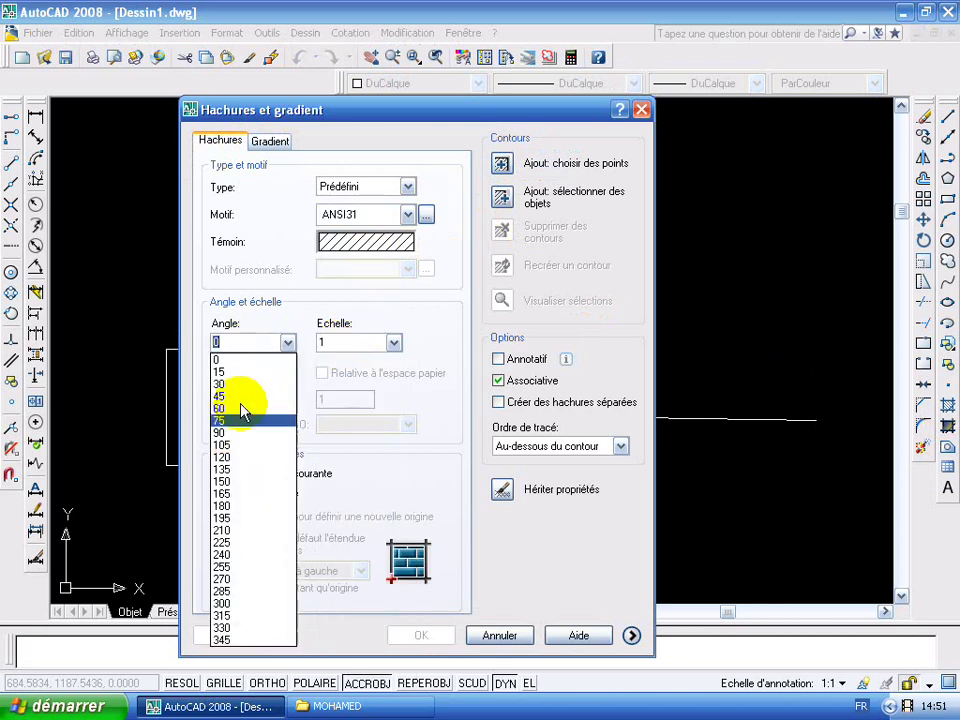
left_click(375, 300)
left_click(502, 166)
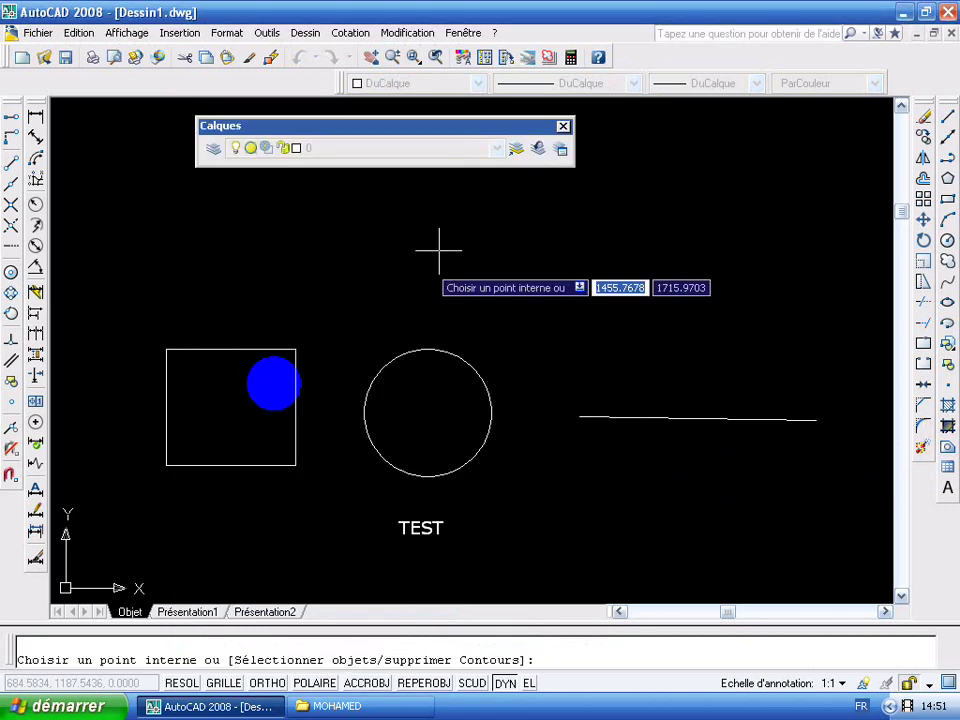
key("Return")
key("Return")
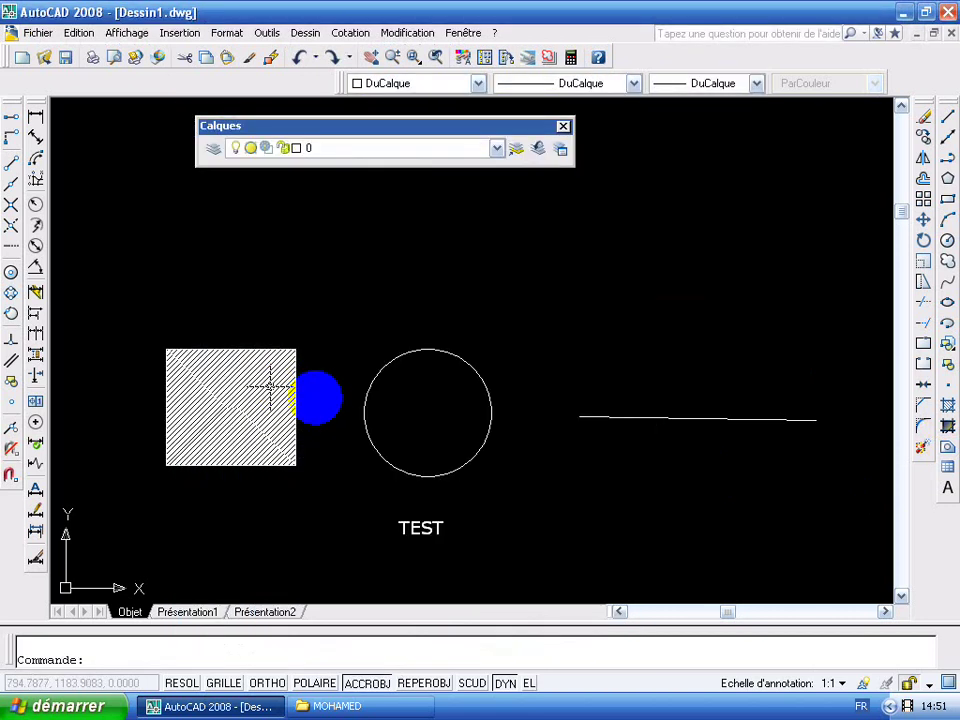
Move the square's hatch onto the HACHURES layer.
left_click(497, 148)
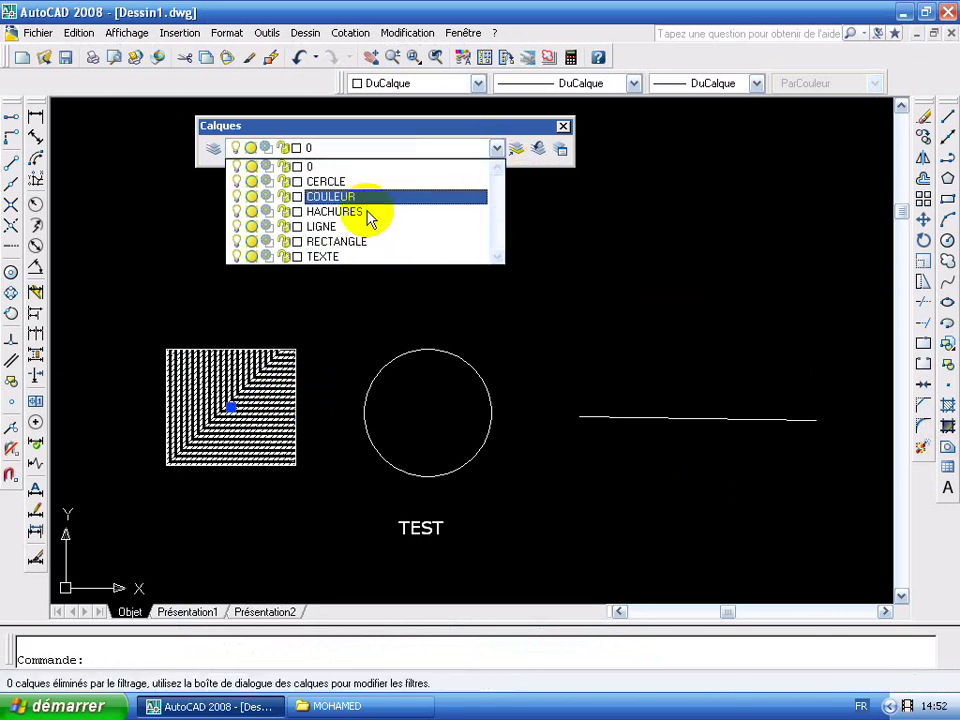
left_click(345, 211)
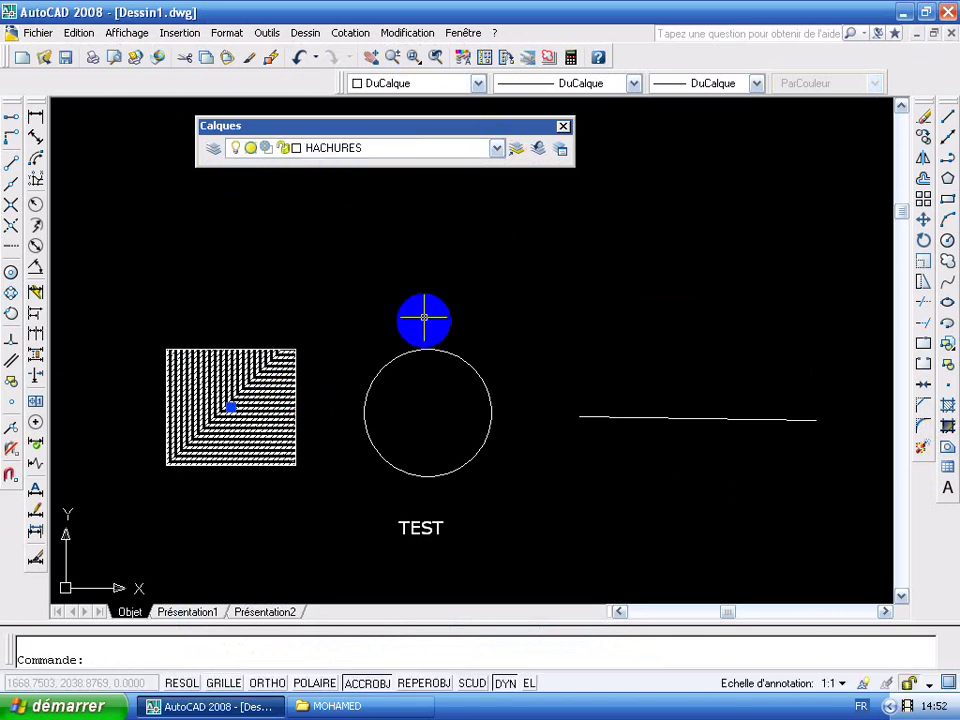
key("Escape")
Toggle the HACHURES layer off, back on, then off again.
left_click(497, 148)
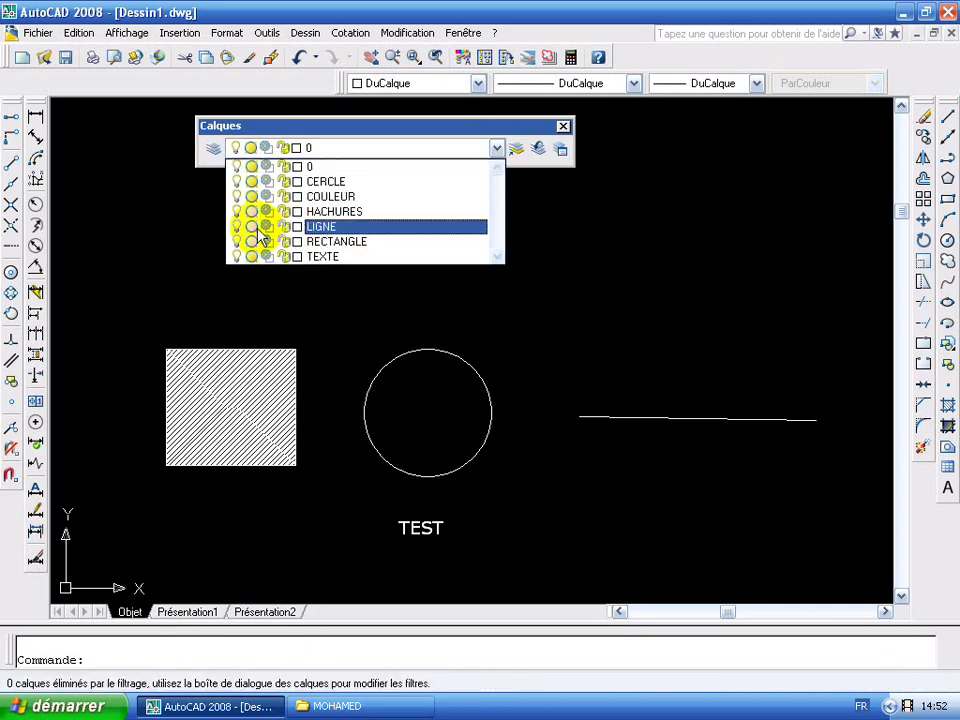
left_click(192, 226)
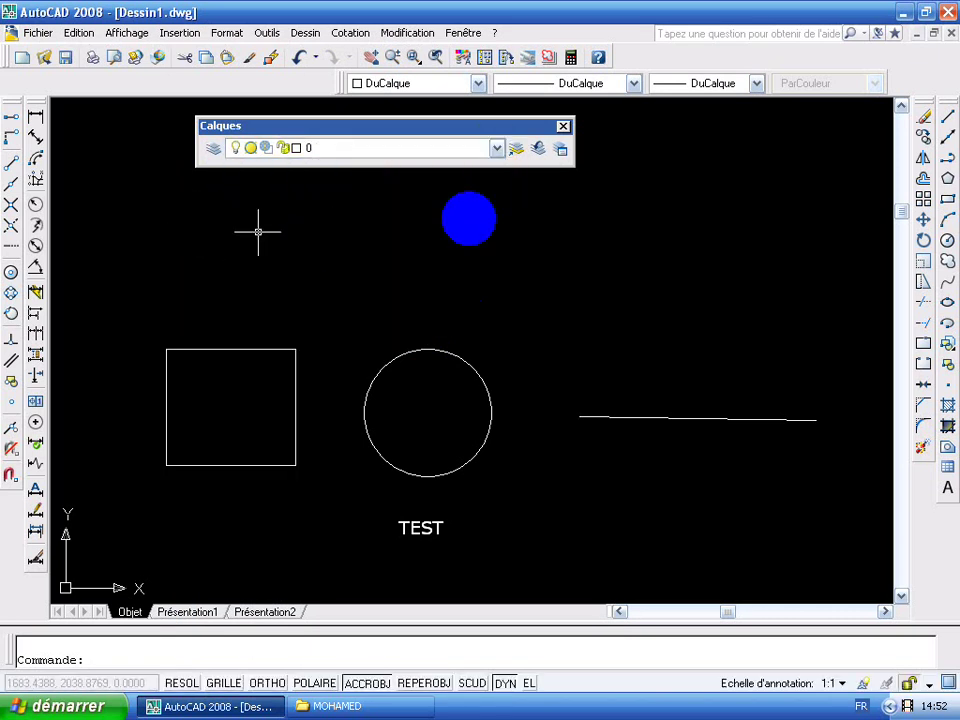
left_click(497, 148)
left_click(242, 210)
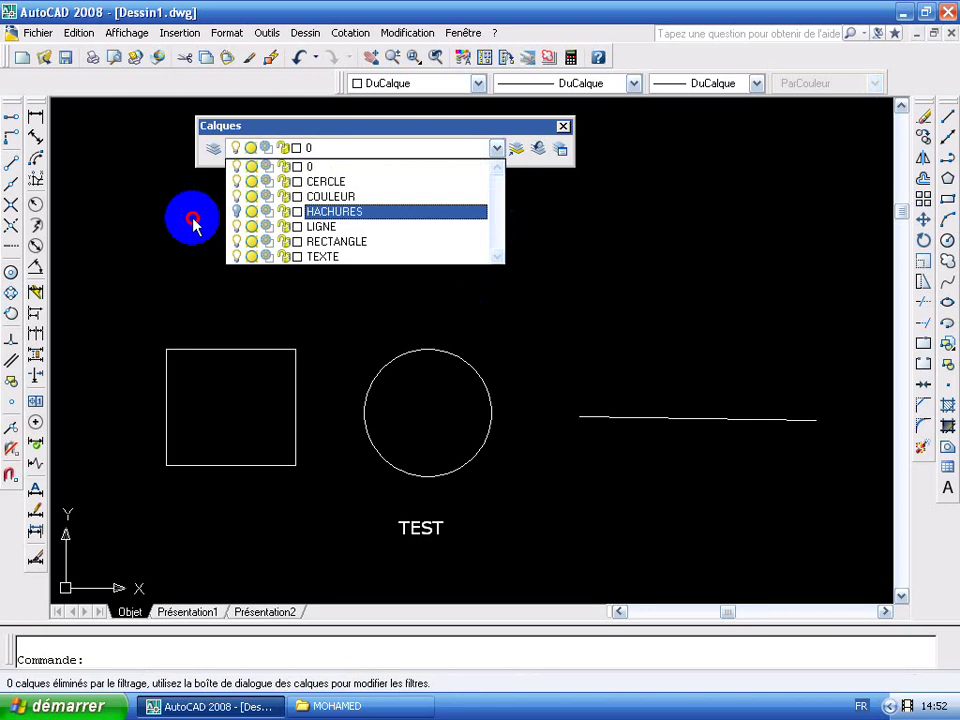
left_click(190, 221)
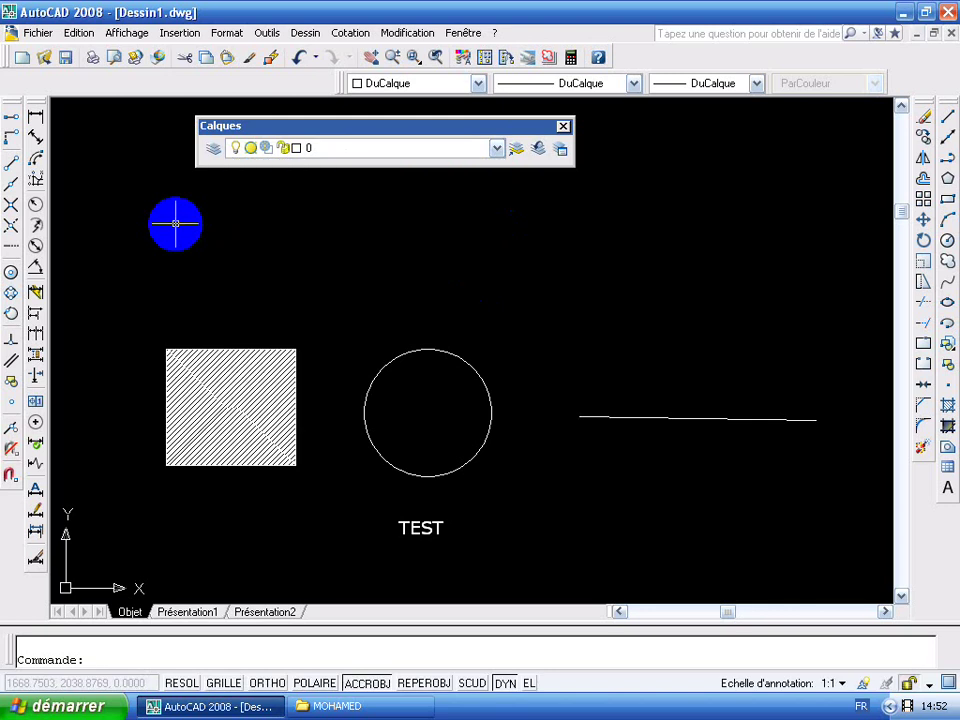
left_click(497, 148)
left_click(238, 212)
left_click(208, 217)
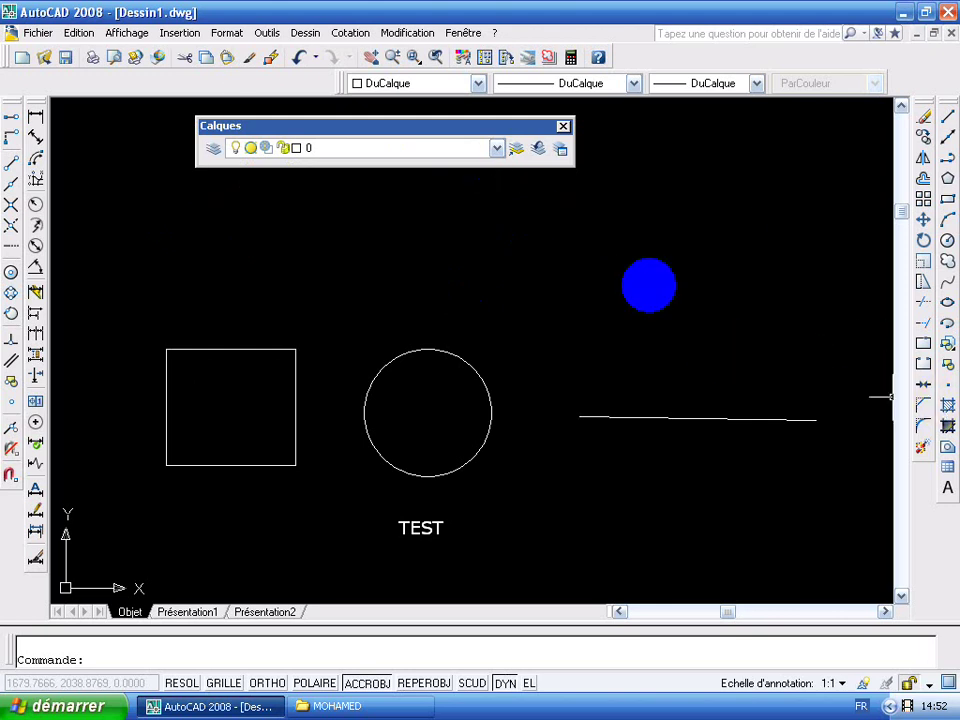
Set up a one-colour gradient fill in yellow (227,238,17).
left_click(948, 426)
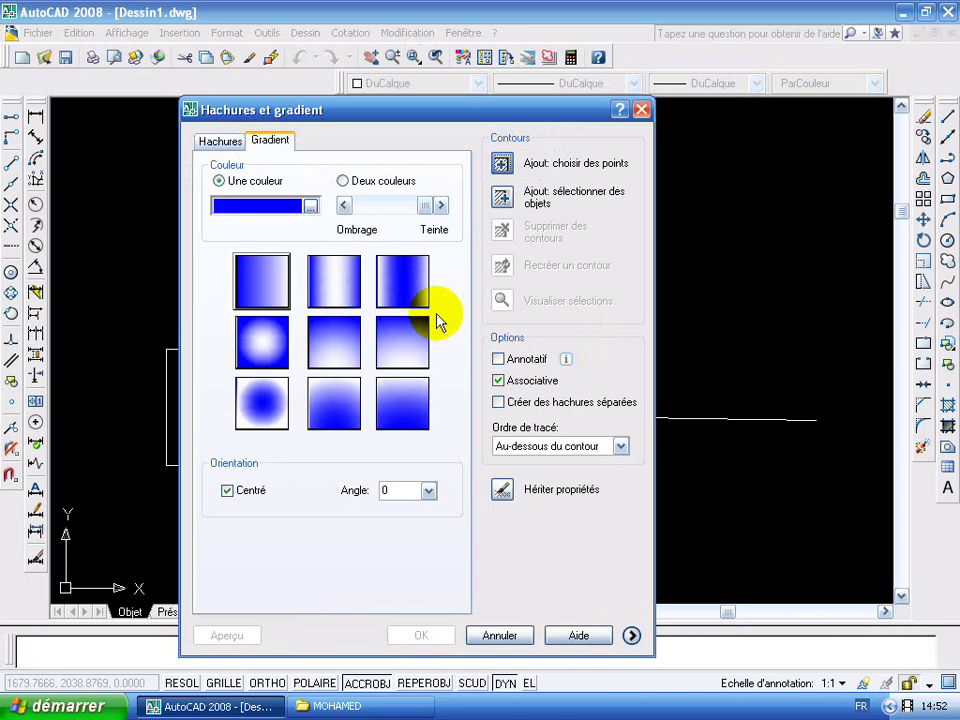
left_click(399, 207)
left_click(407, 262)
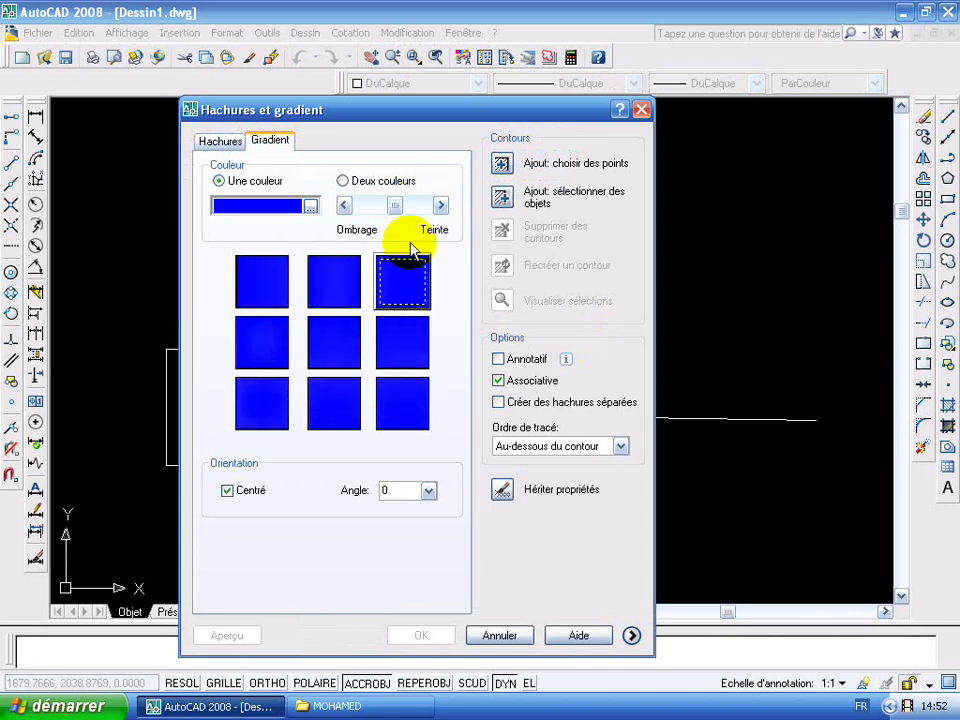
left_click(311, 205)
left_click(373, 396)
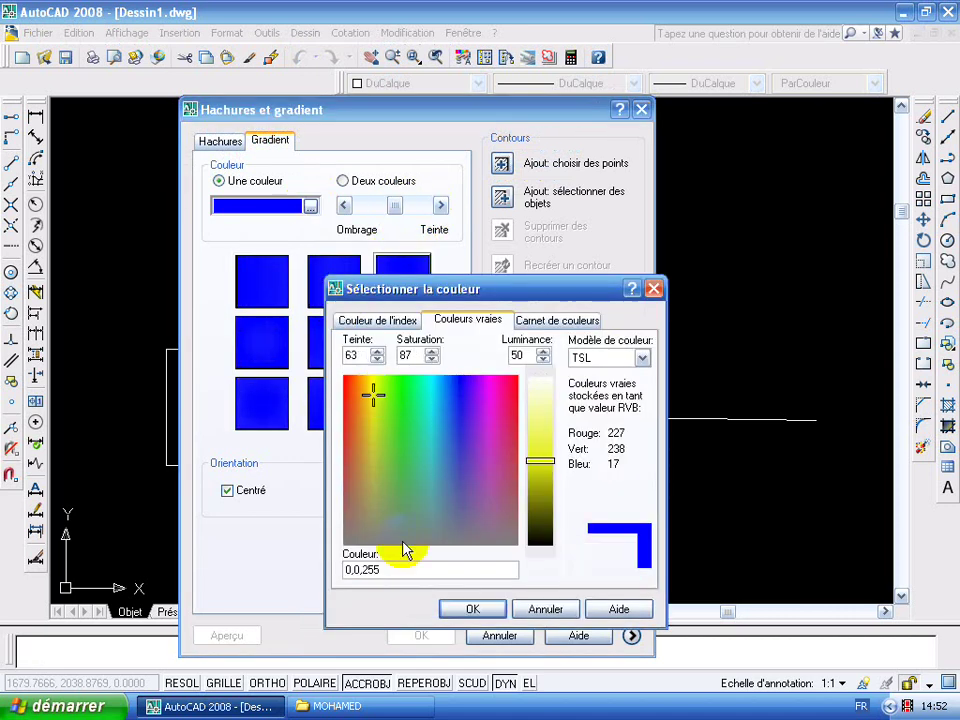
left_click(472, 609)
Apply the yellow gradient inside the large circle and select the new fill.
left_click(505, 168)
left_click(433, 401)
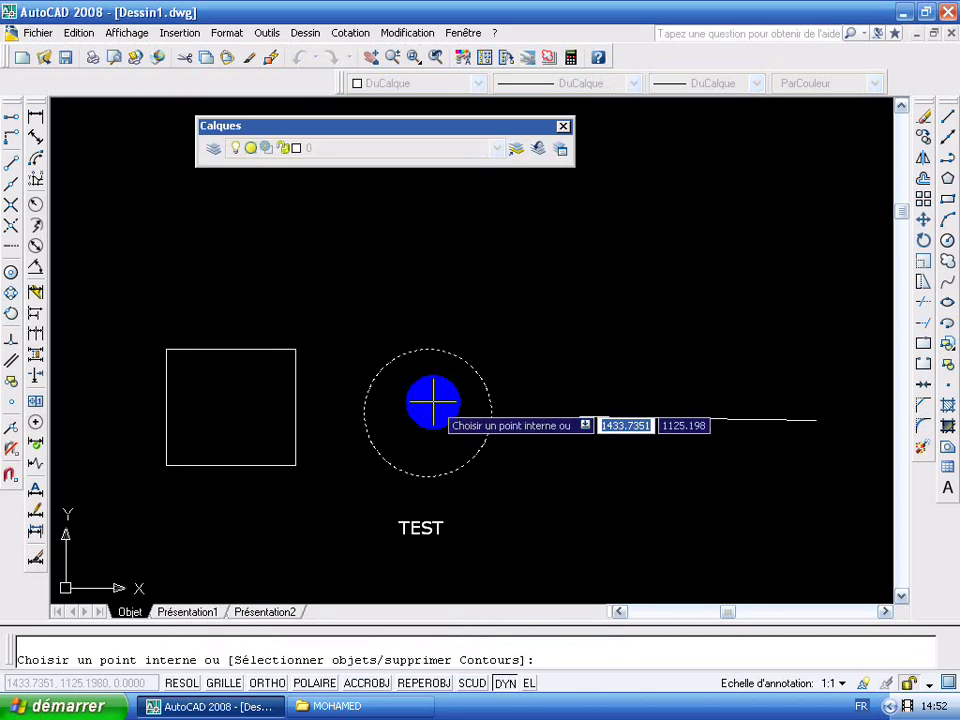
key("Return")
left_click(433, 401)
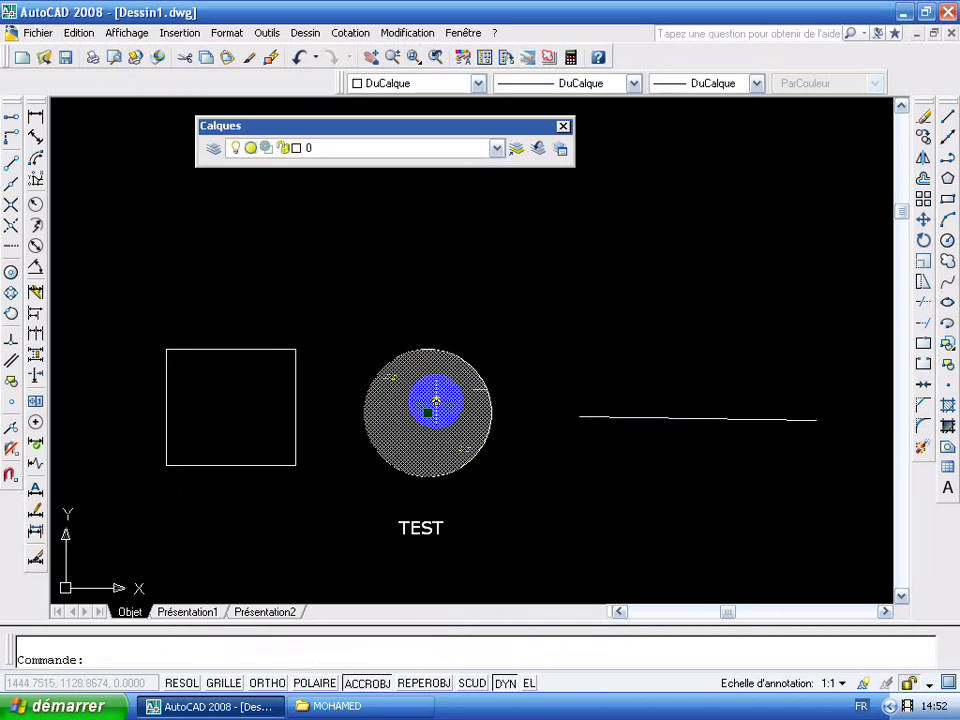
left_click(497, 148)
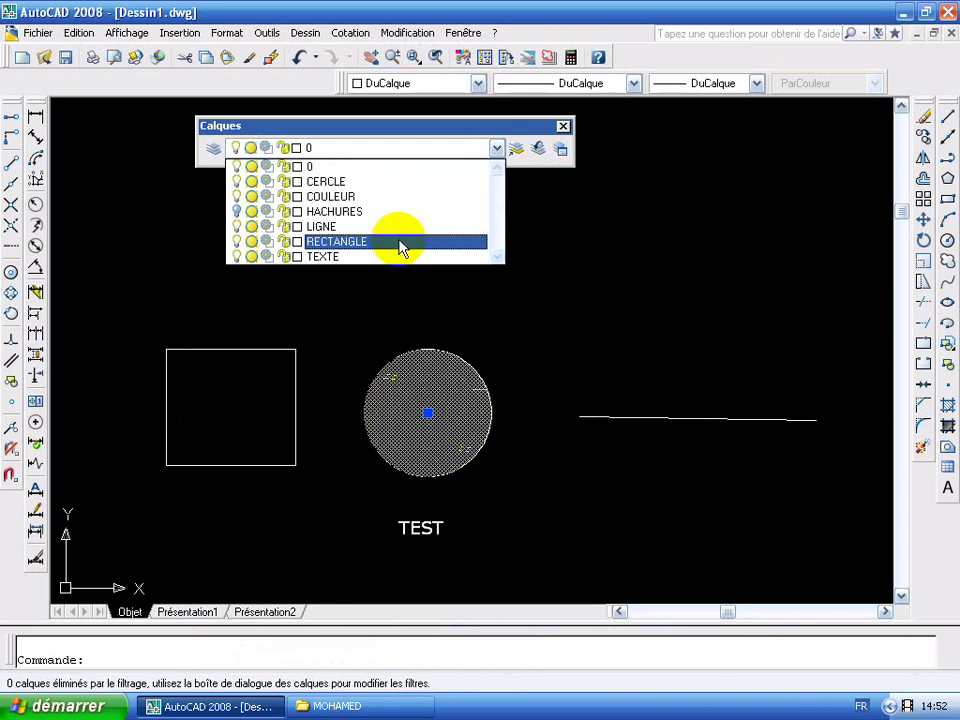
Put the gradient fill on the COULEUR layer and freeze COULEUR to hide it.
left_click(400, 196)
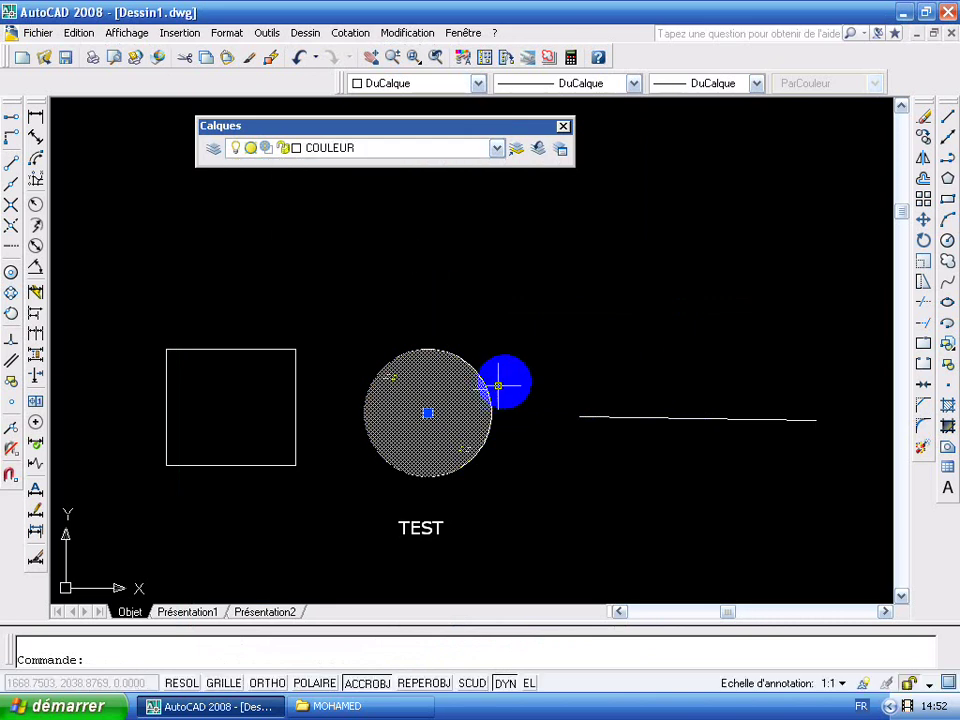
key("Escape")
left_click(497, 148)
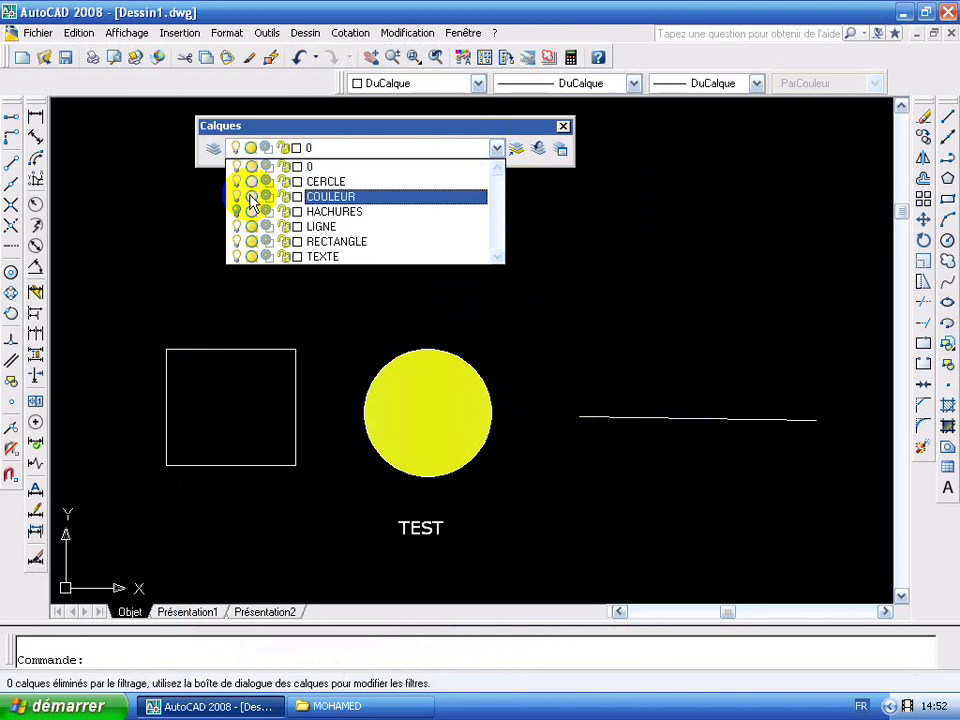
left_click(250, 197)
left_click(214, 197)
mouse_move(203, 261)
middle_mouse_down()
mouse_move(222, 264)
mouse_move(164, 241)
middle_mouse_up()
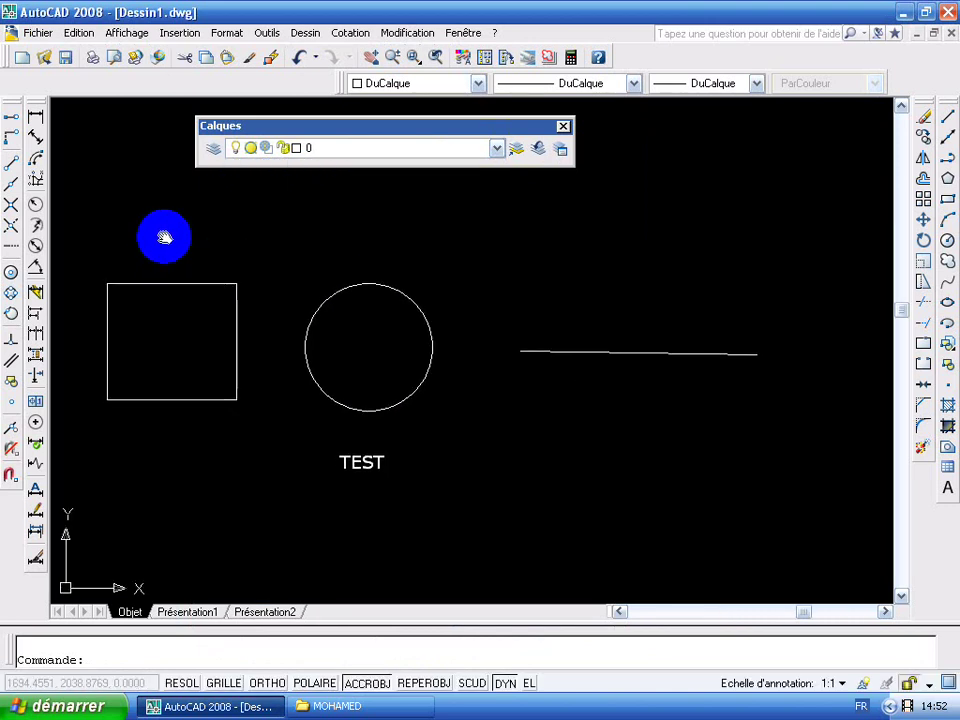
left_click(500, 150)
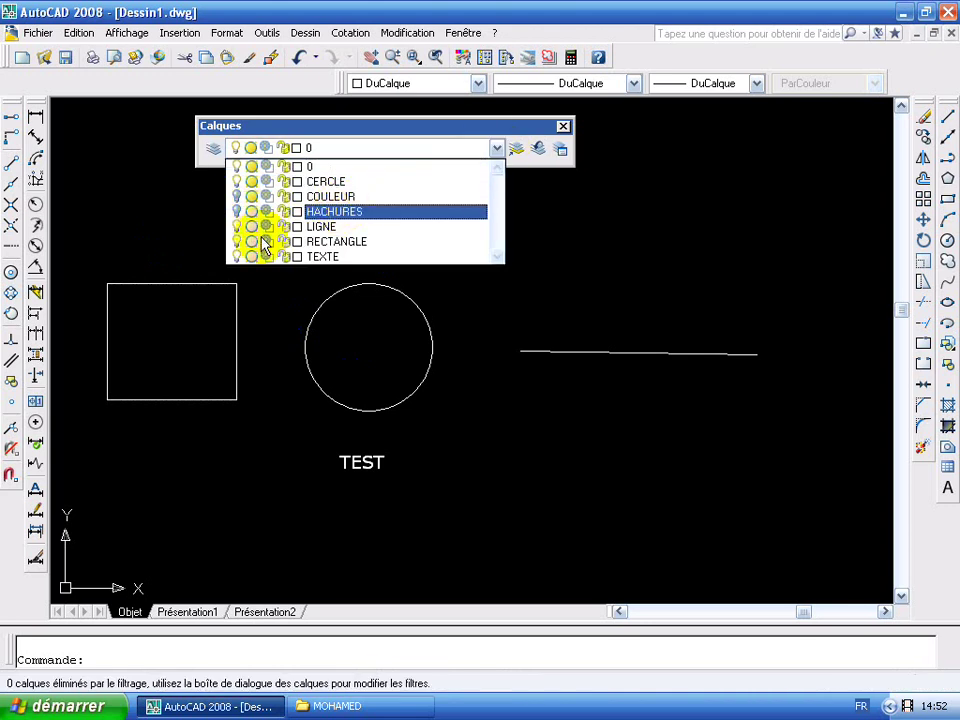
left_click(508, 283)
middle_click_drag(516, 291, 521, 207)
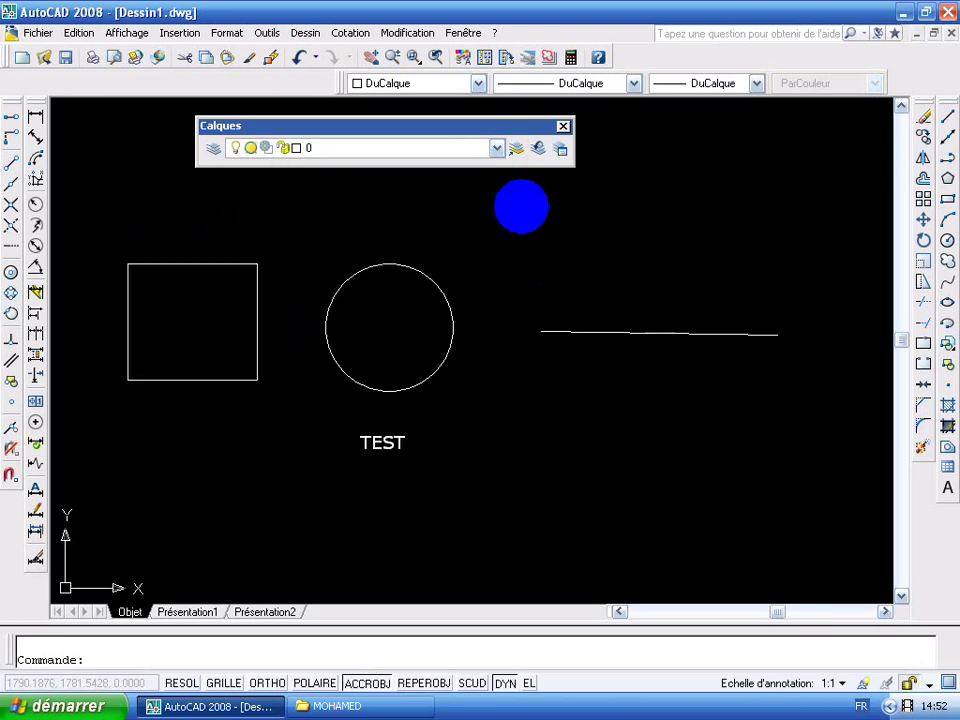
left_click(497, 148)
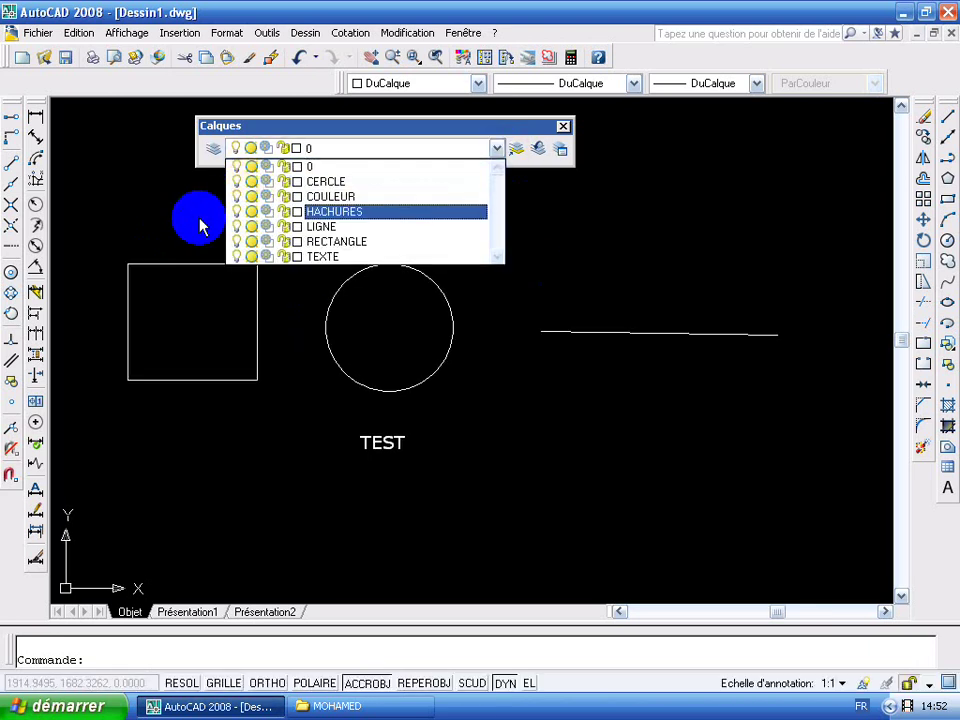
Turn the hidden fill layers back on and recentre the shapes in view.
left_click(200, 225)
scroll(385, 355, "down", 4)
scroll(385, 355, "up", 2)
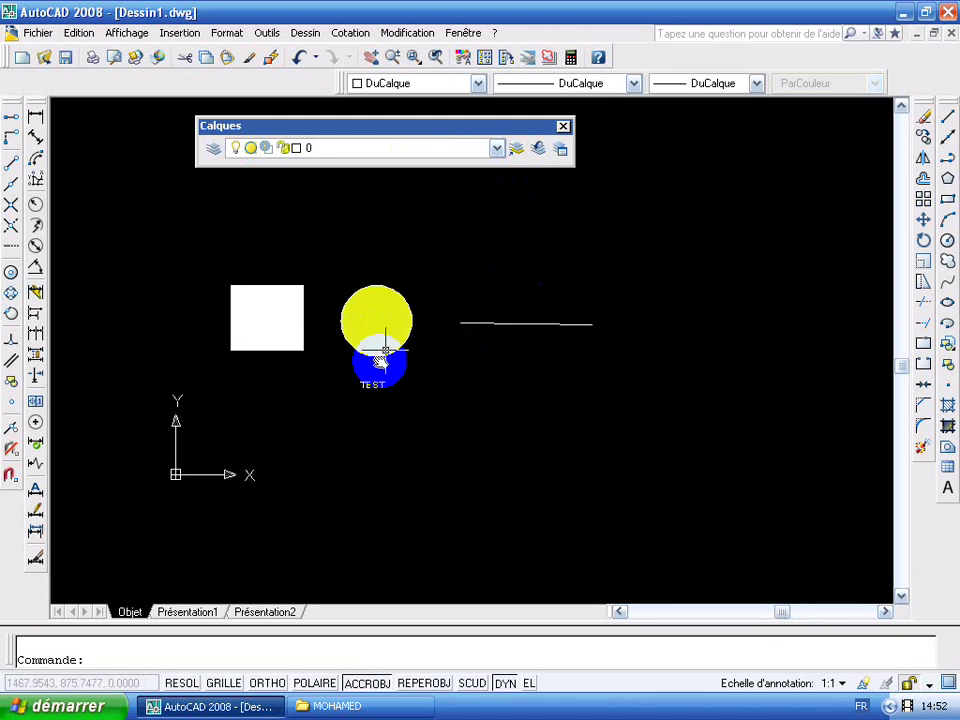
middle_click_drag(385, 355, 367, 401)
scroll(377, 392, "up", 2)
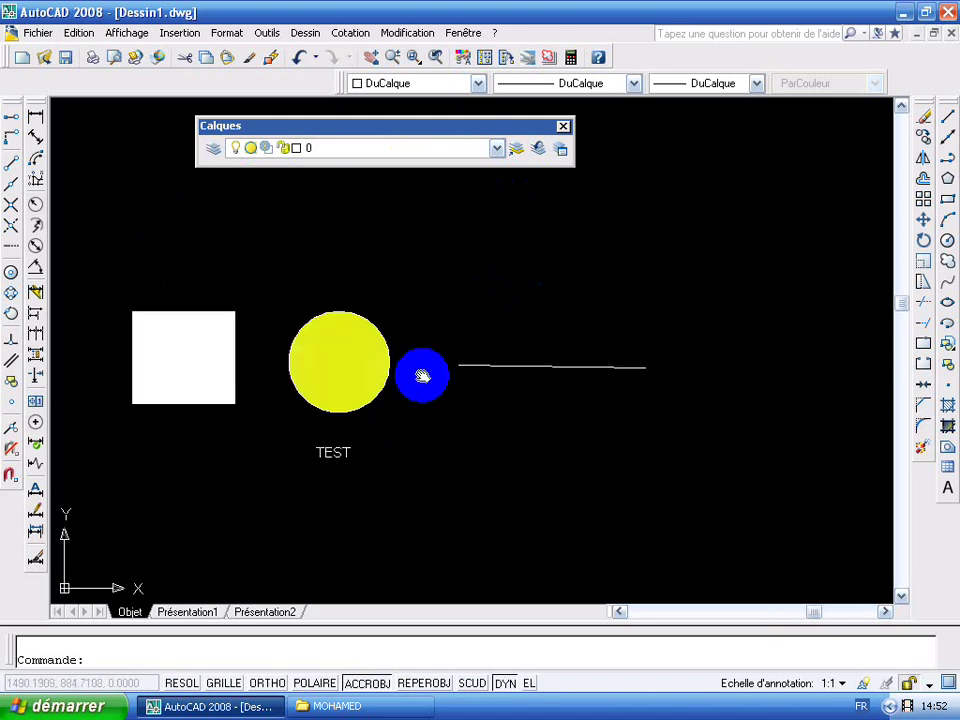
middle_click_drag(422, 375, 492, 348)
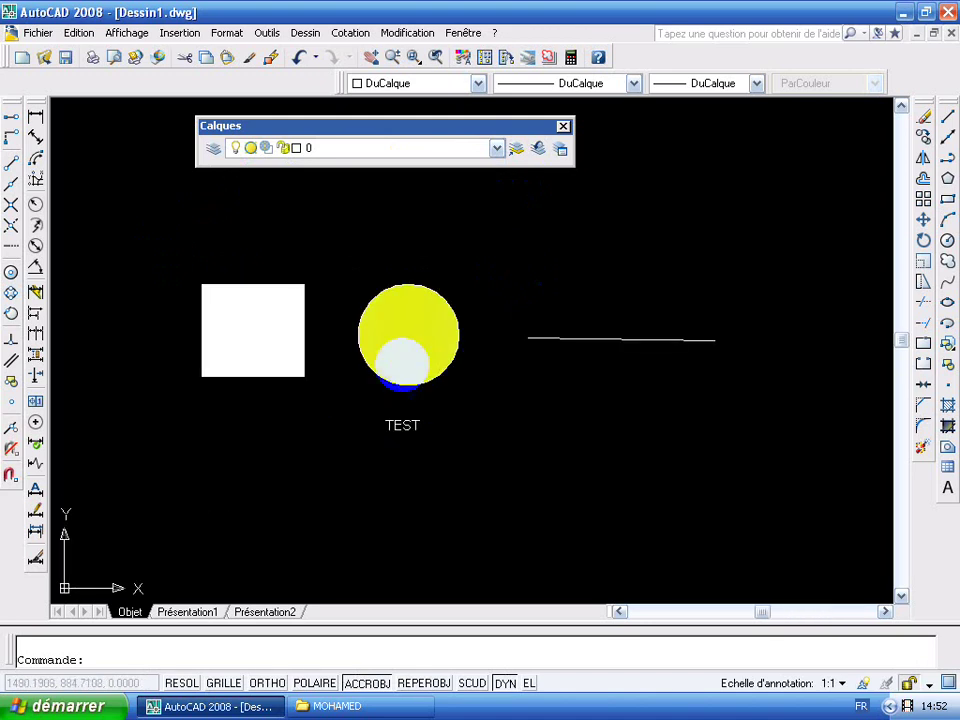
Draw a rectangular frame enclosing all the shapes and the TEST text.
left_click(945, 200)
left_click(160, 210)
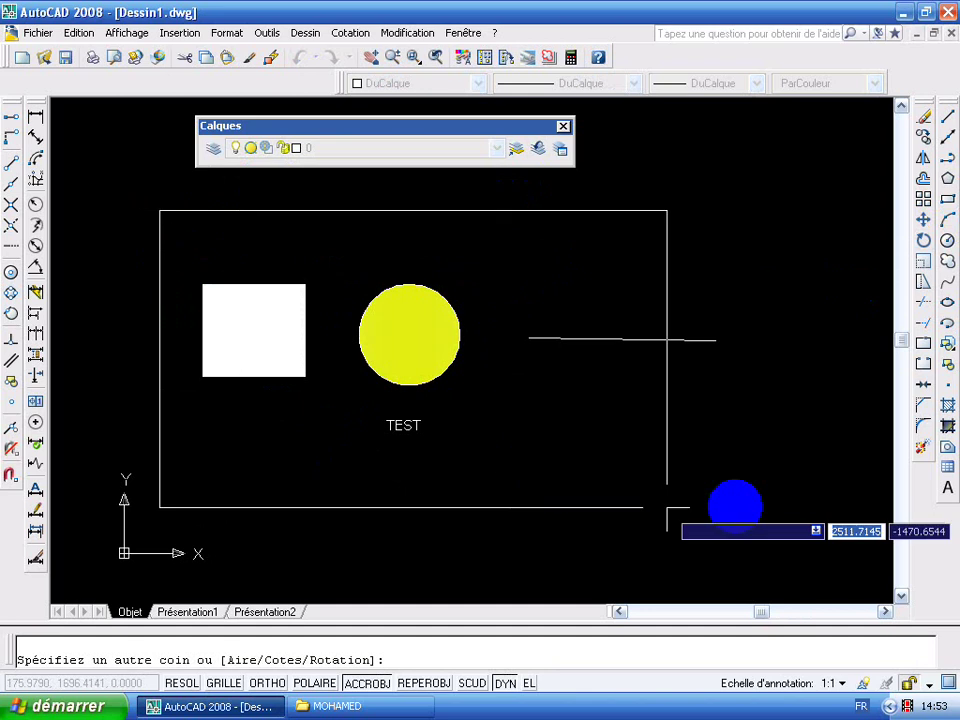
left_click(759, 514)
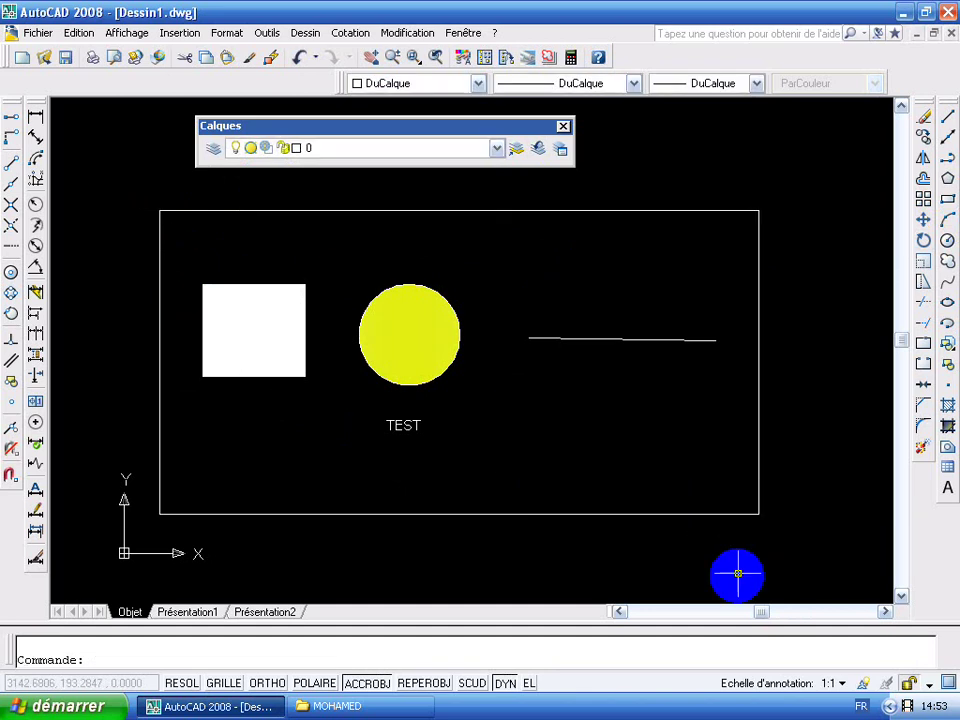
left_click(214, 150)
Create a layer named CADRE, apply and close the manager, then select the frame.
left_click(265, 184)
type("CADRE")
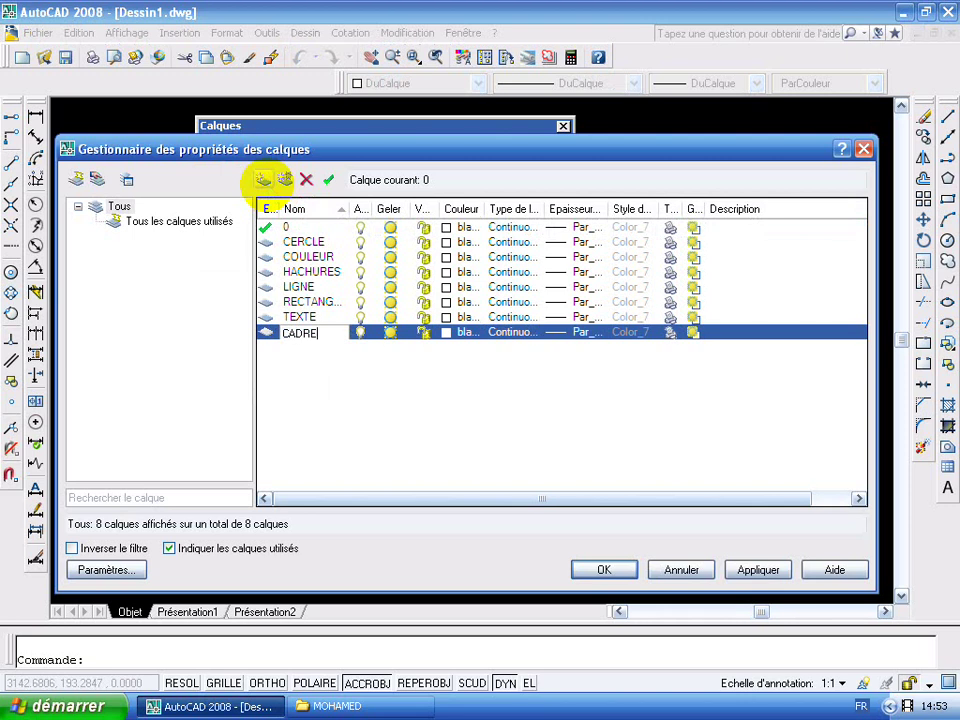
left_click(735, 568)
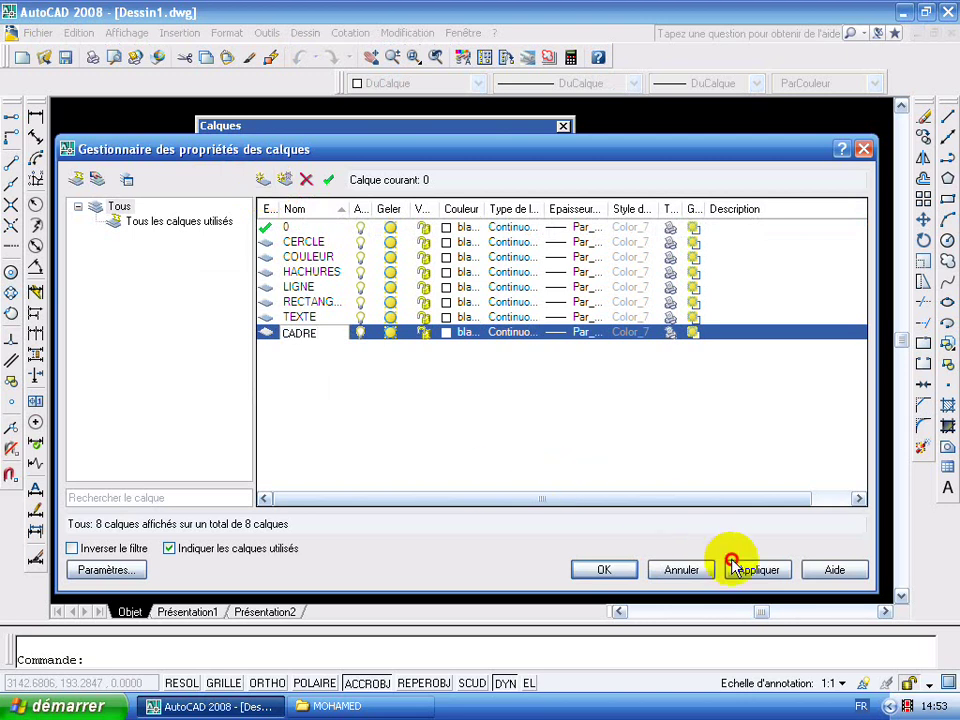
left_click(612, 571)
left_click(602, 514)
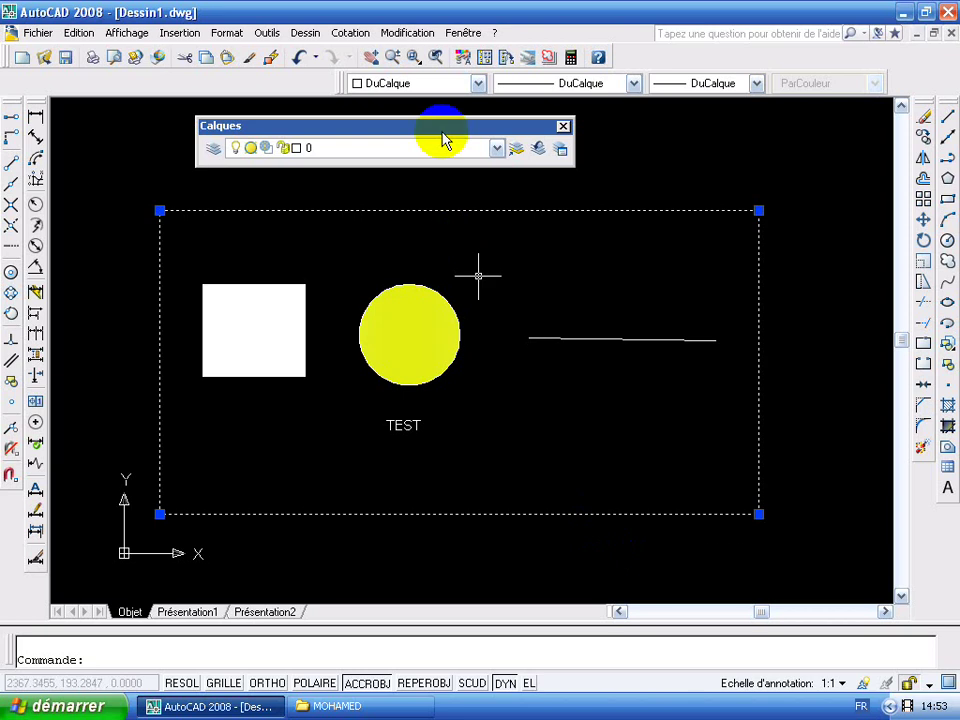
Move the frame rectangle onto the CADRE layer.
left_click(494, 150)
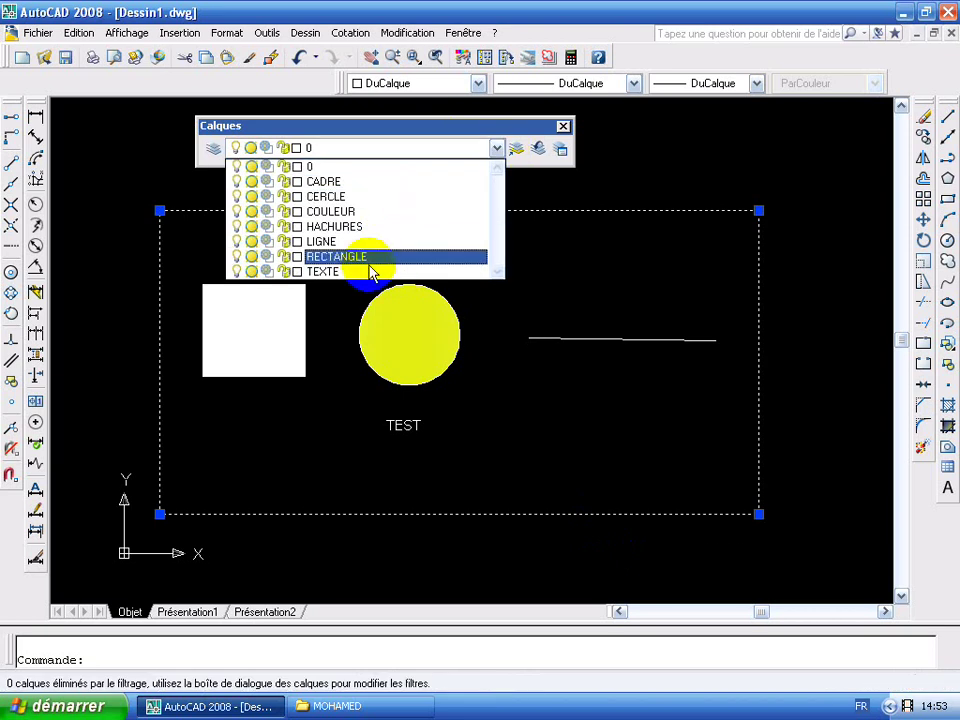
left_click(375, 183)
key("Escape")
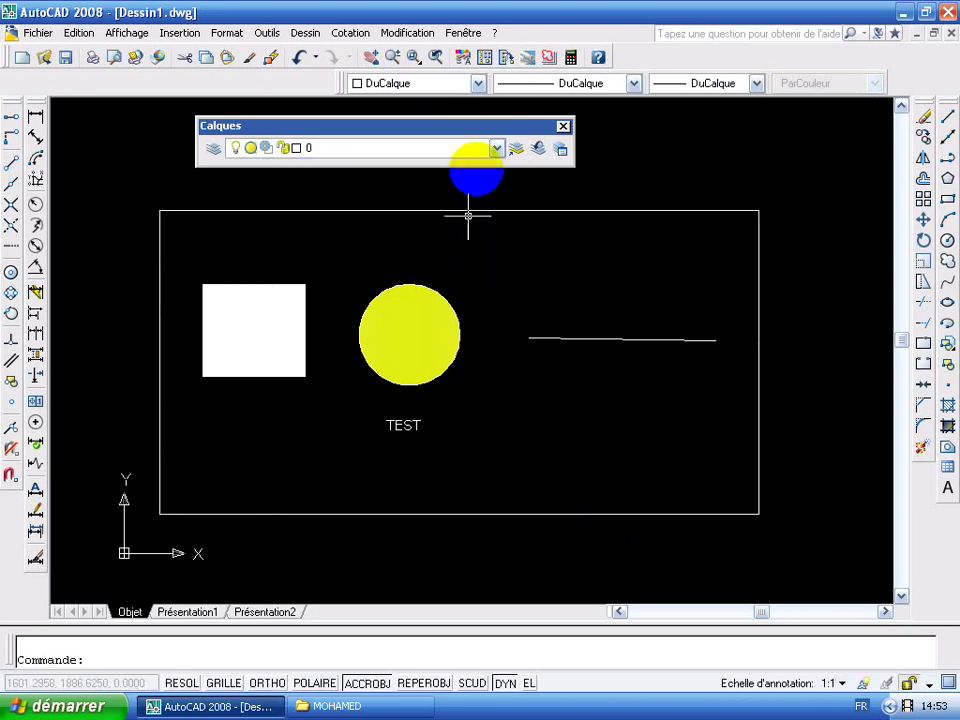
Switch off the CADRE, CERCLE, TEXTE and other object layers.
left_click(492, 148)
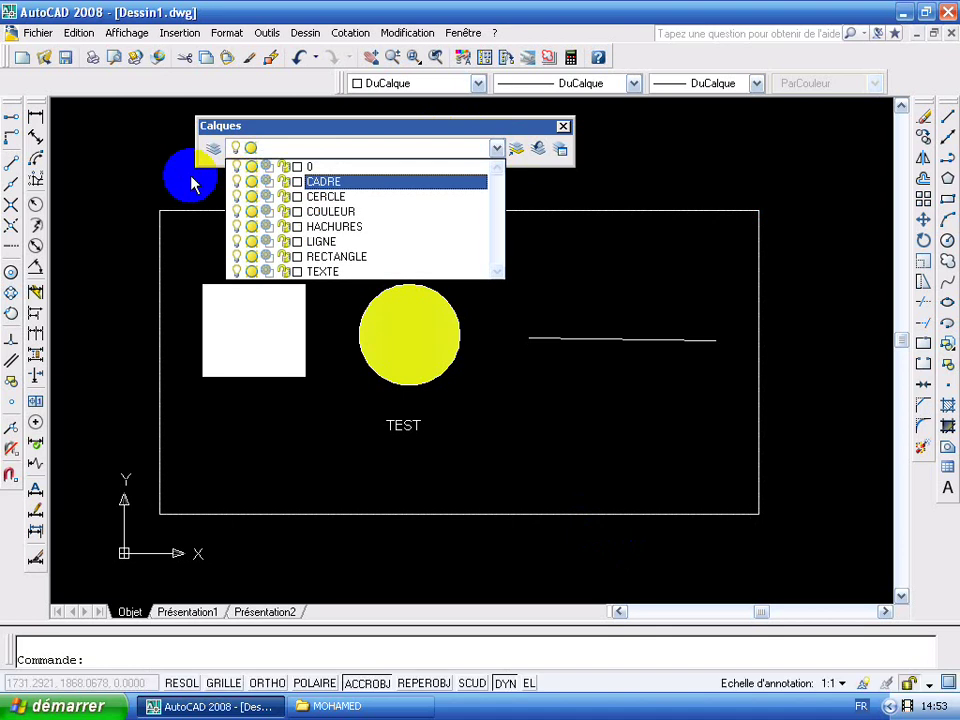
left_click(216, 181)
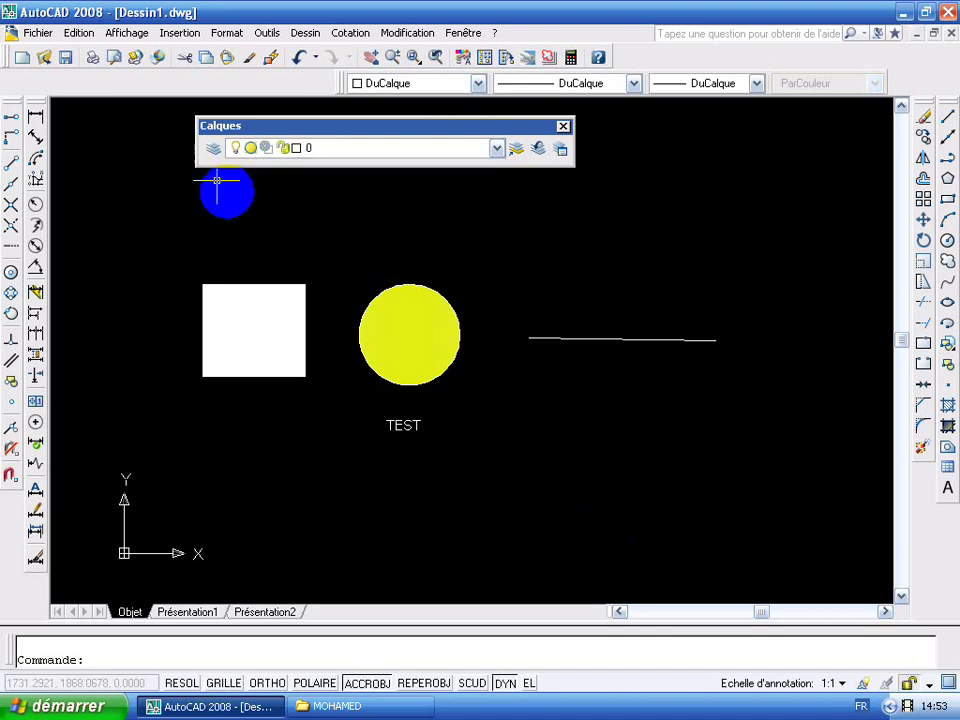
left_click(497, 148)
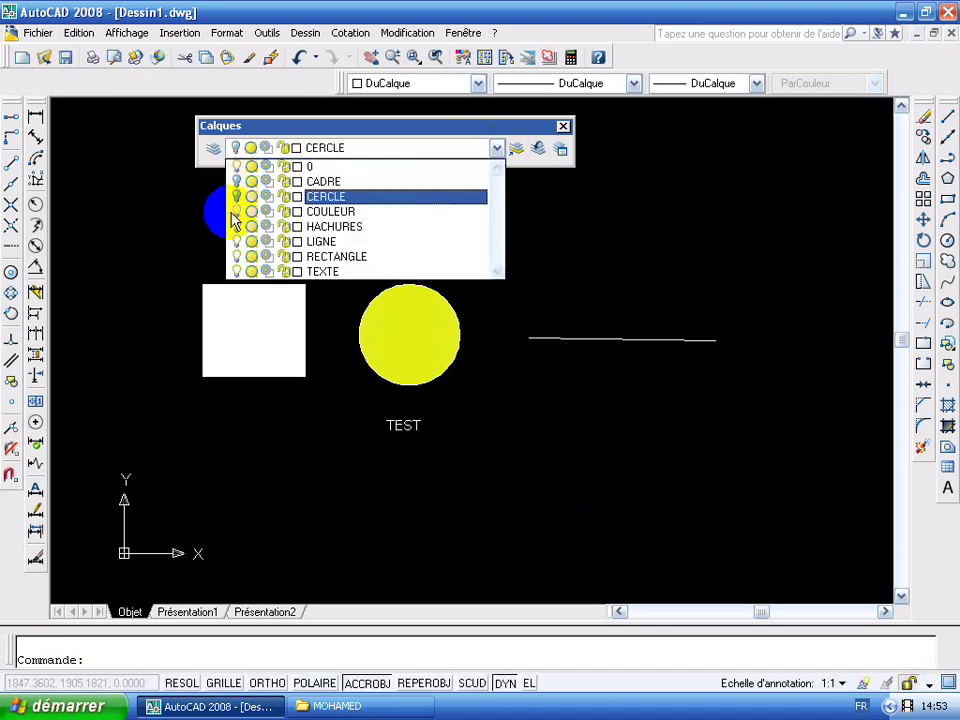
left_click(236, 256)
left_click(236, 271)
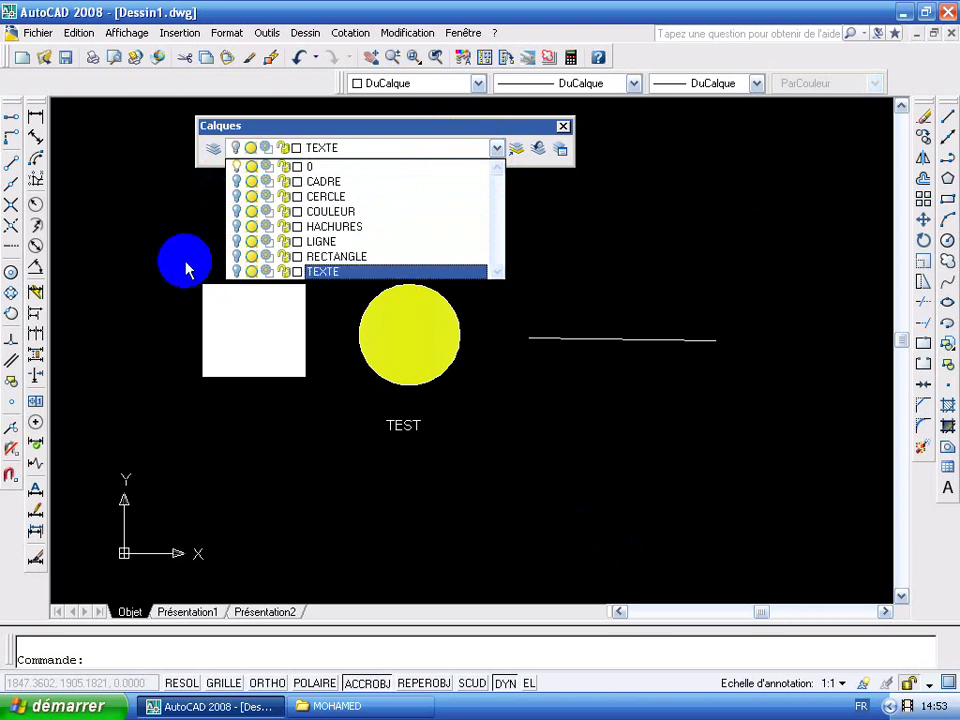
left_click(189, 268)
middle_click_drag(201, 415, 203, 408)
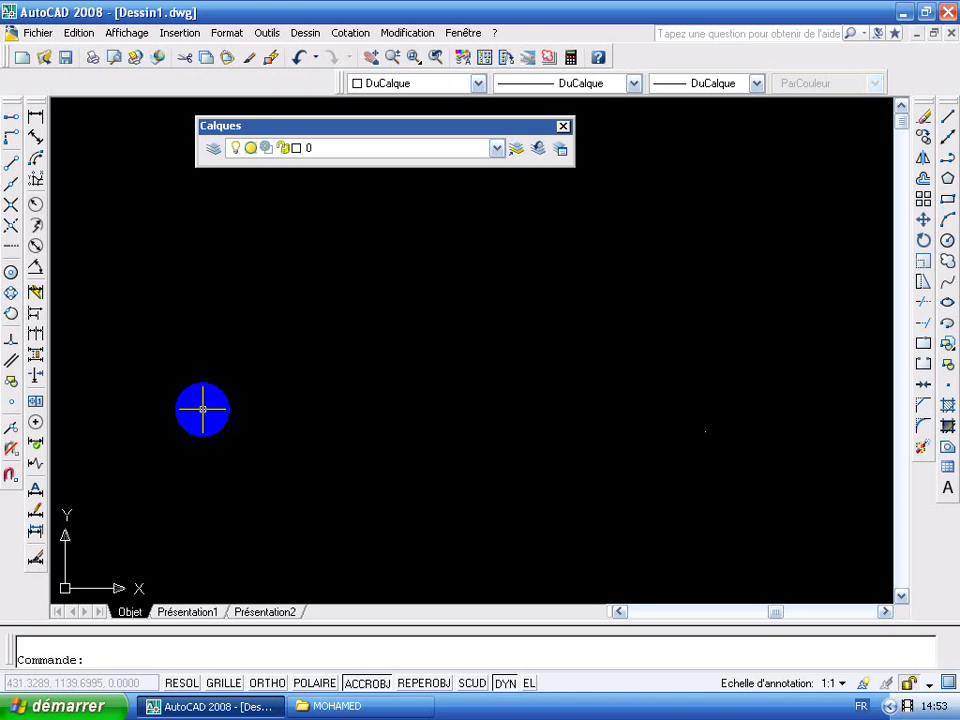
Switch COULEUR and the other hidden layers back on so everything reappears.
left_click(484, 152)
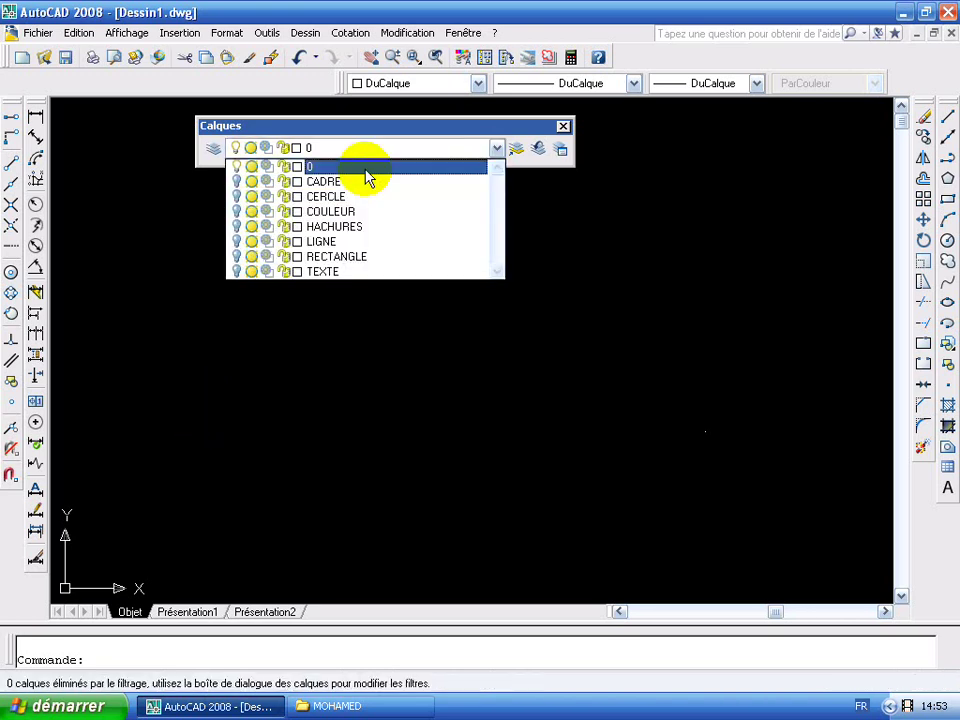
left_click(232, 236)
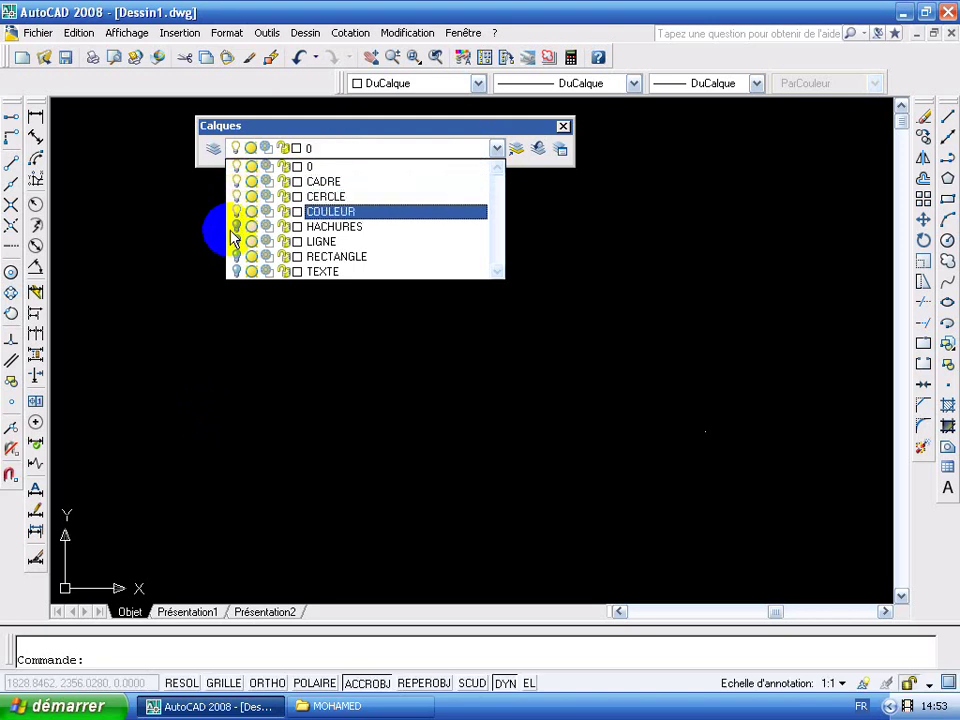
left_click(236, 241)
left_click(236, 256)
left_click(236, 271)
left_click(205, 305)
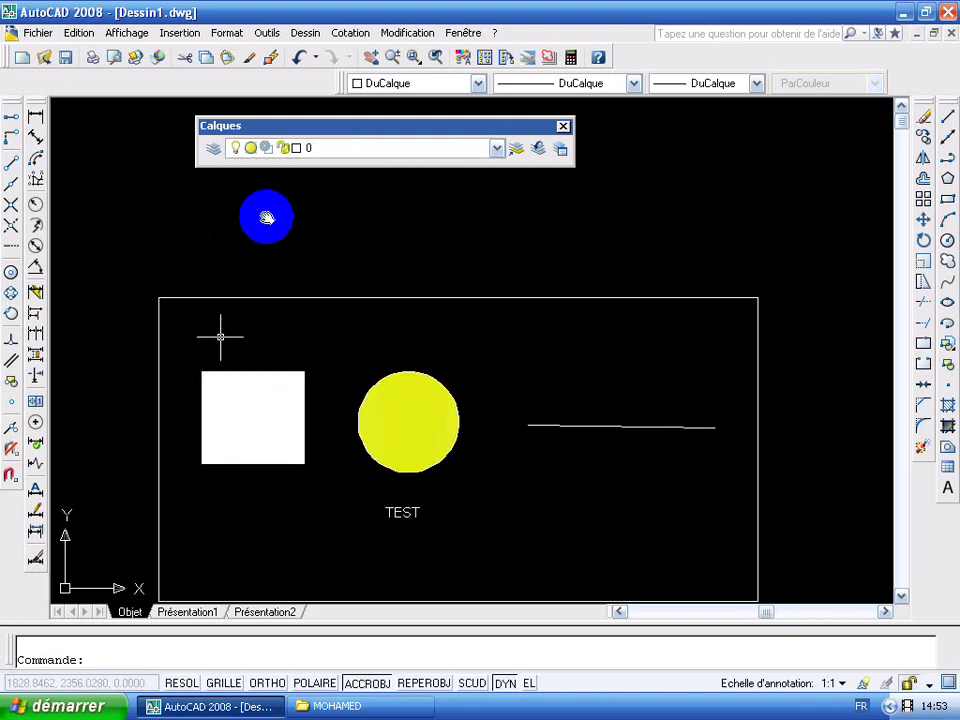
middle_click_drag(220, 337, 258, 293)
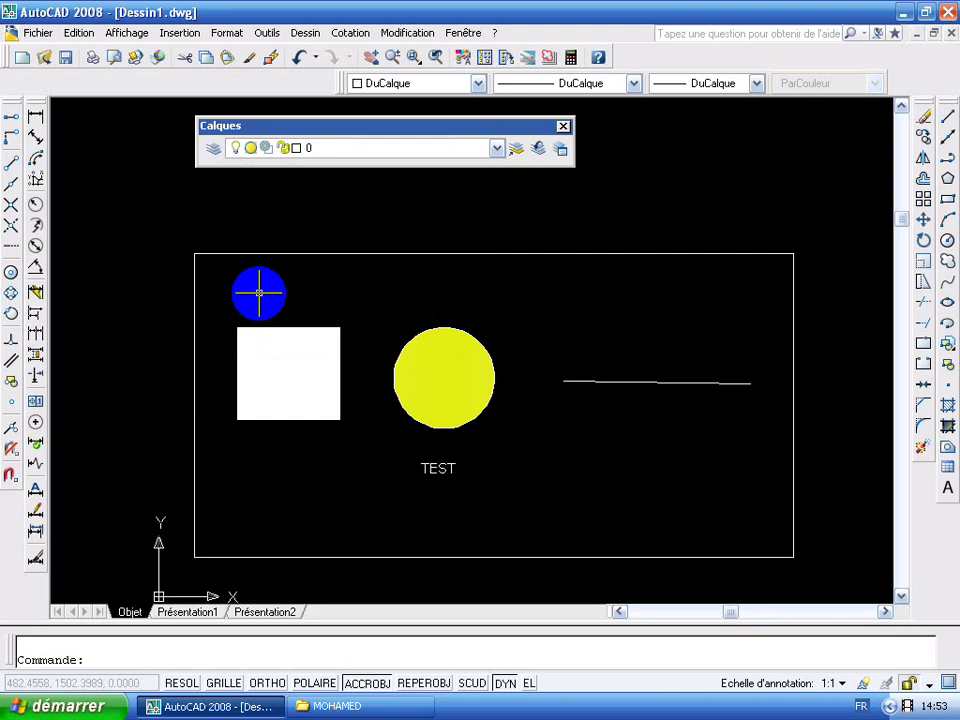
left_click(482, 148)
left_click(192, 258)
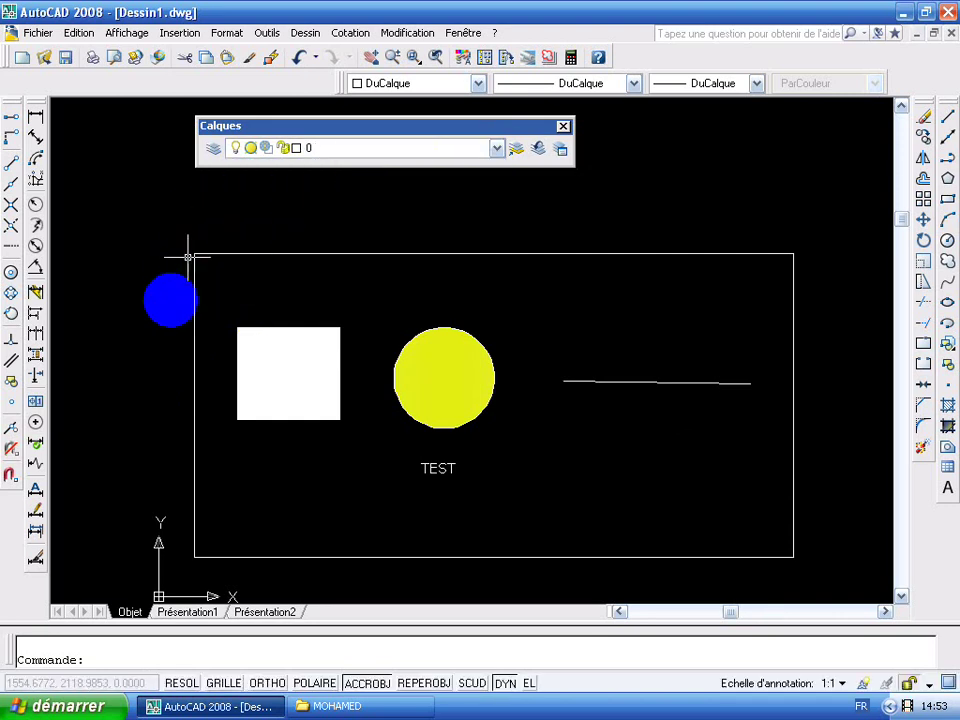